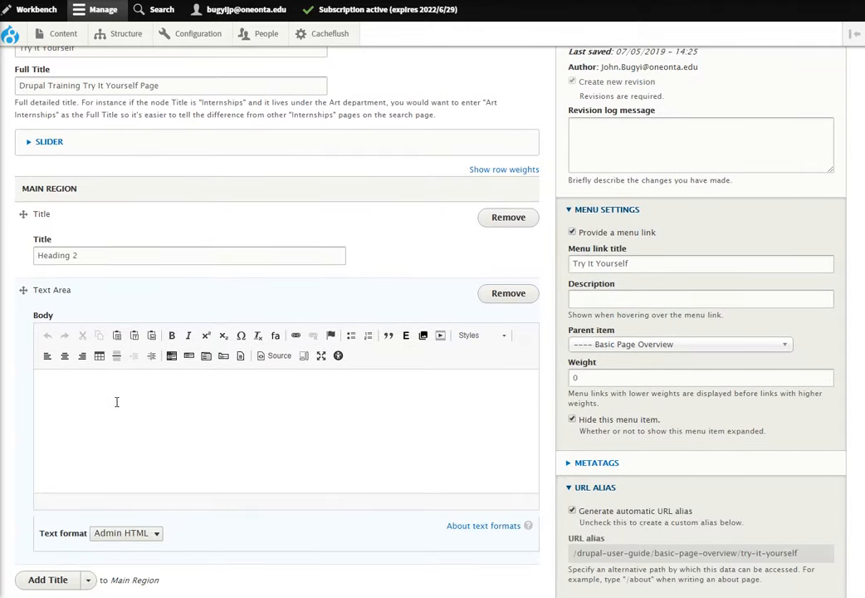
Enter the lines "Headings", "Text" and "Headings 3" in the body of the main region's Text Area.
click(117, 400)
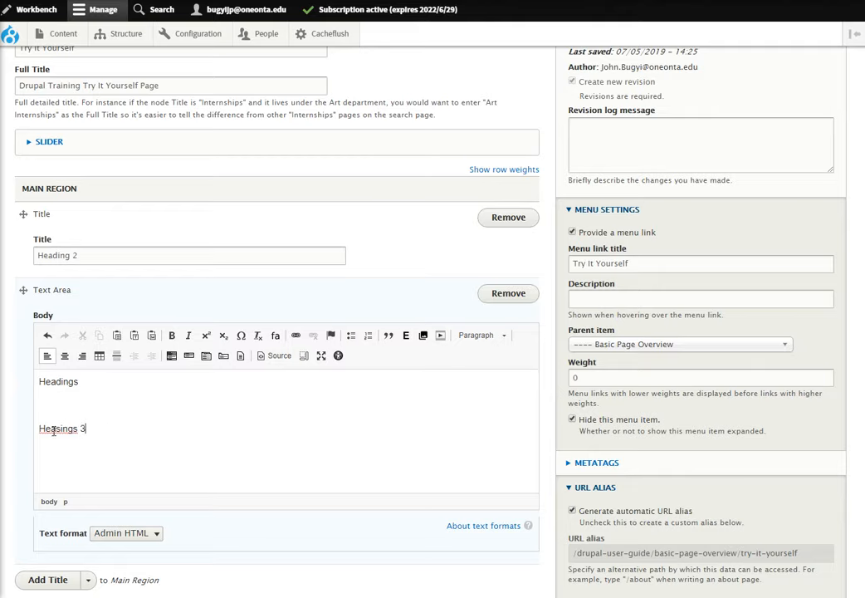
text(d)
Format the "Headings" line as a larger heading and the "Headings 3" line as Heading 3.
double_click(110, 376)
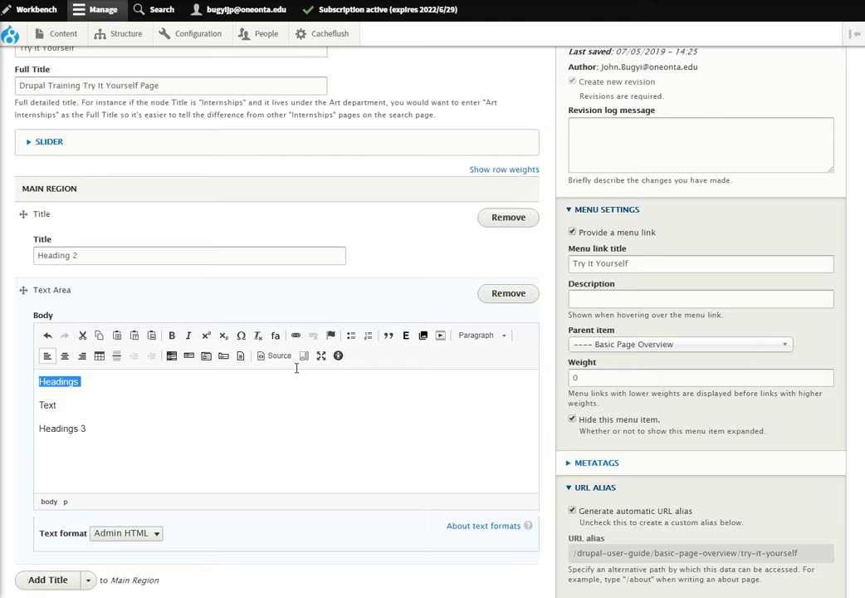
click(479, 334)
click(493, 395)
triple_click(83, 432)
click(482, 334)
click(513, 420)
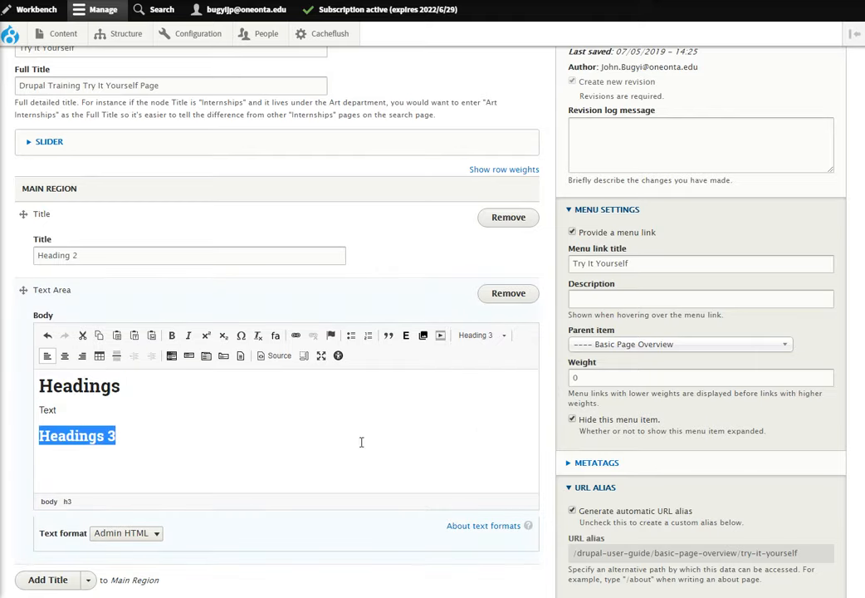
Add a Dynamic Text Area to the main region and browse the dynamic texts available for it.
scroll(378, 436, down, 4)
click(88, 396)
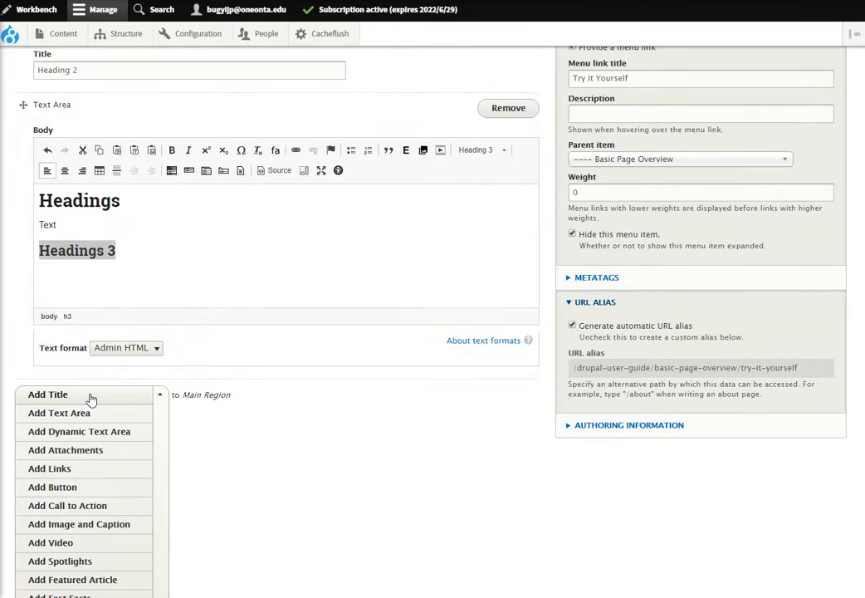
scroll(106, 395, down, 1)
click(129, 371)
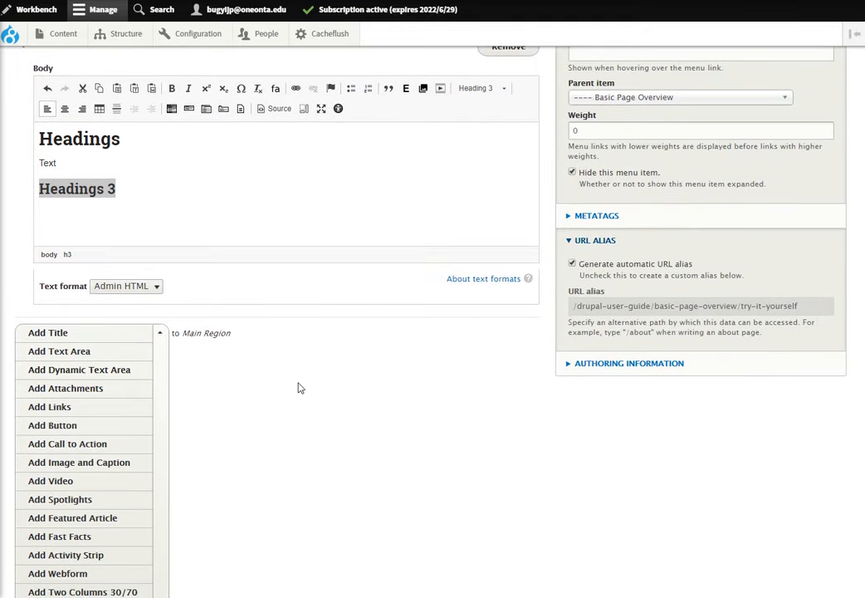
click(384, 372)
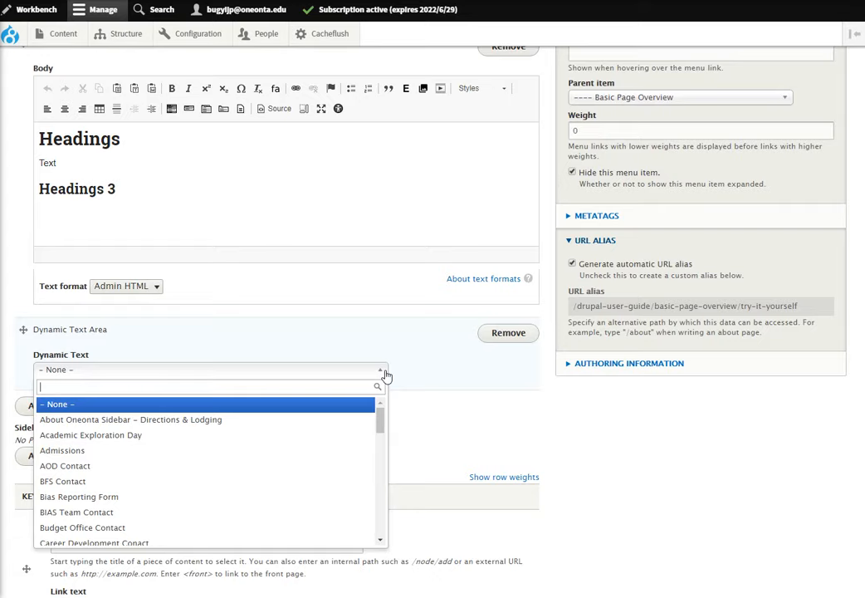
scroll(354, 428, down, 3)
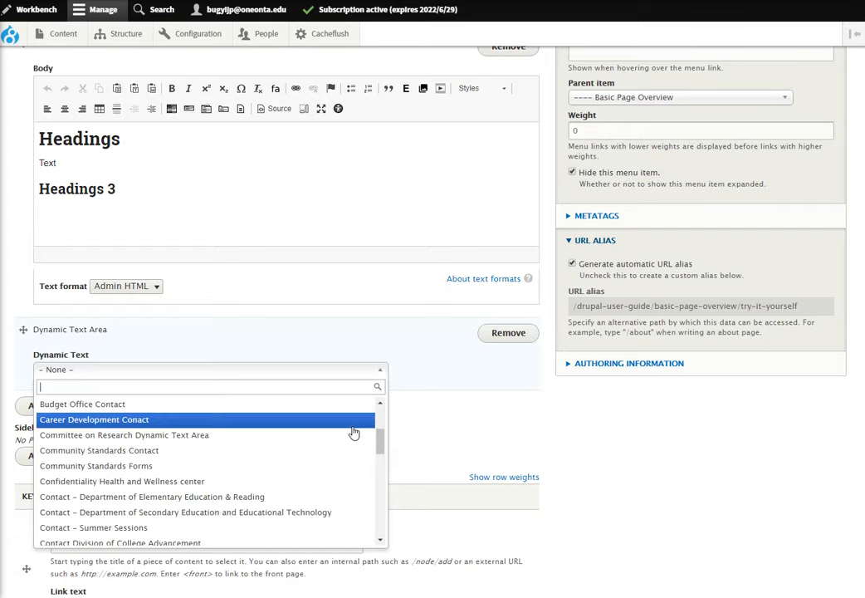
scroll(354, 430, up, 3)
scroll(359, 430, down, 2)
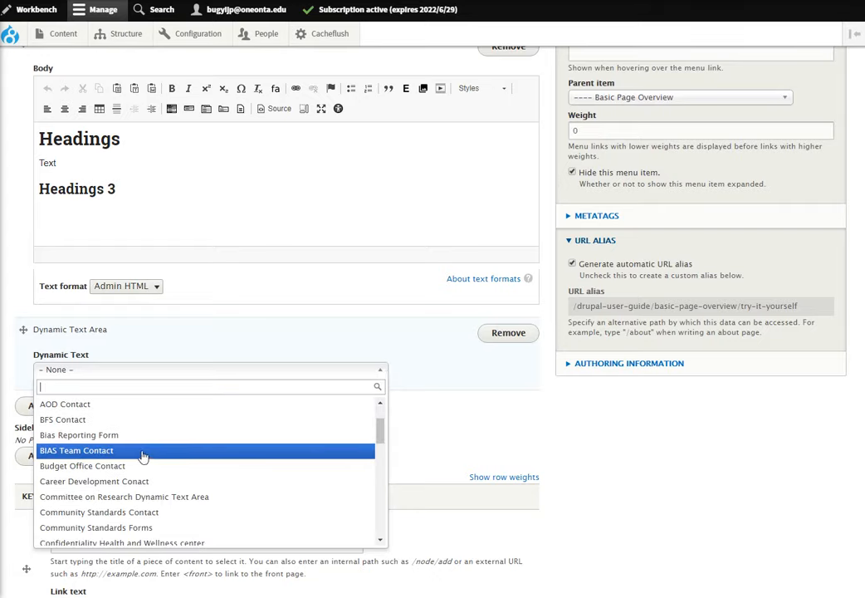
Remove the Dynamic Text Area from the main region without choosing a dynamic text.
click(528, 390)
click(510, 332)
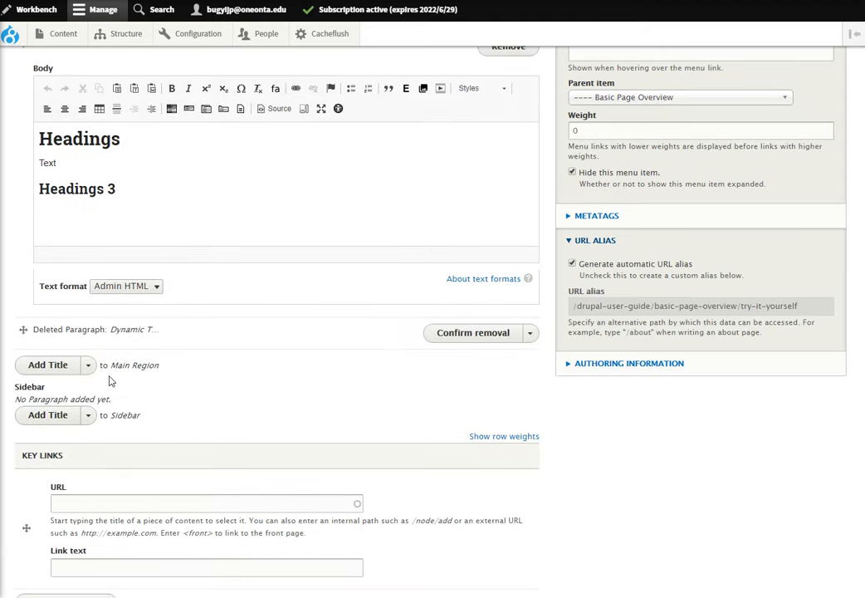
Add a Two Columns 30/70 paragraph to the main region below the text area.
click(88, 366)
scroll(144, 372, down, 5)
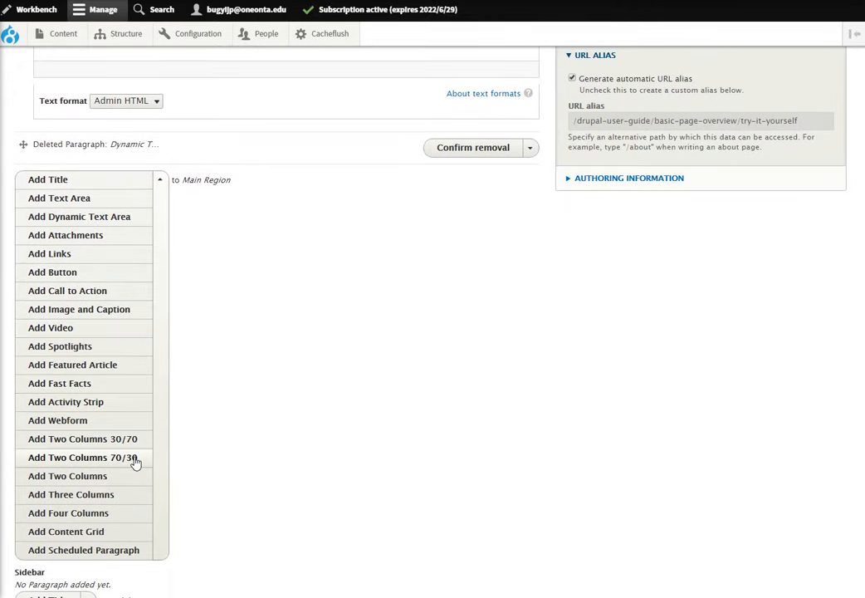
click(133, 440)
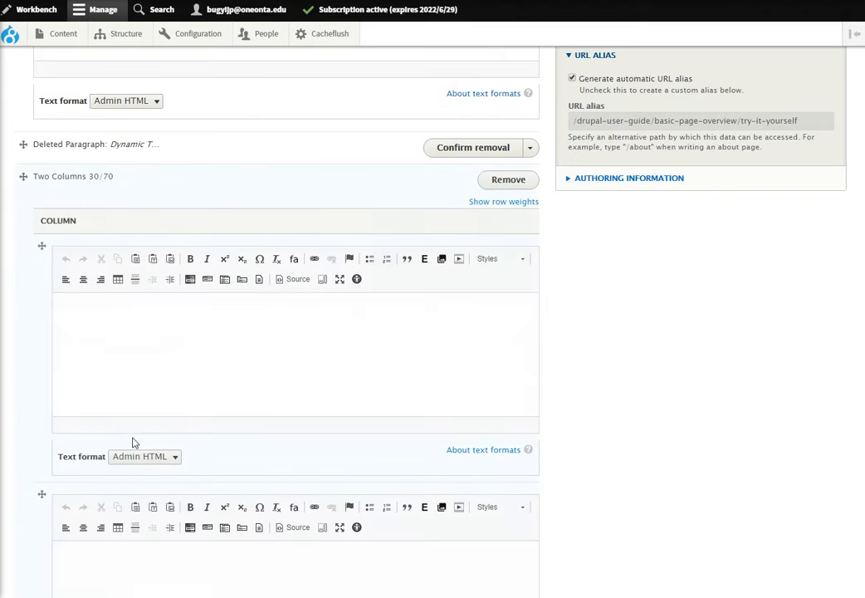
Choose the existing portrait of the student in the black zip jacket for embedding in the first 30/70 column.
click(165, 314)
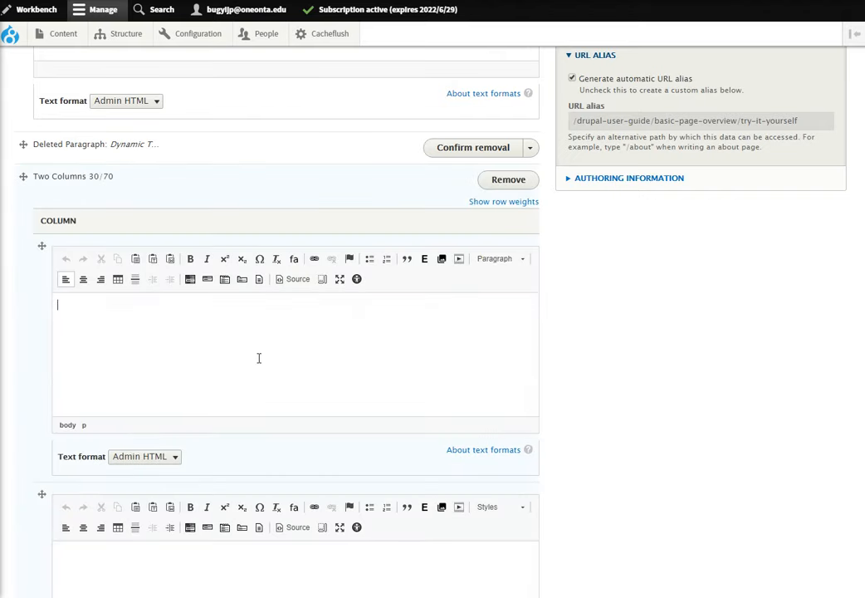
scroll(252, 540, down, 1)
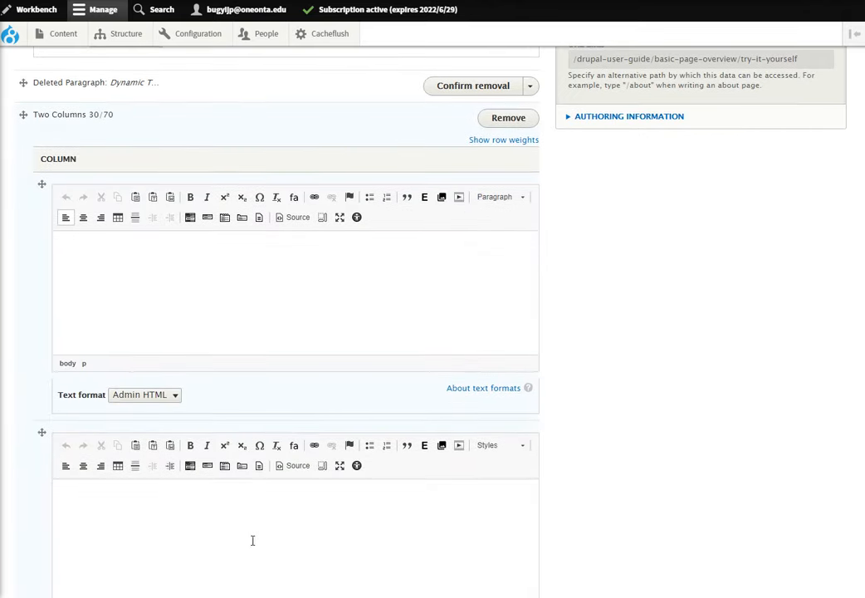
click(442, 197)
click(191, 118)
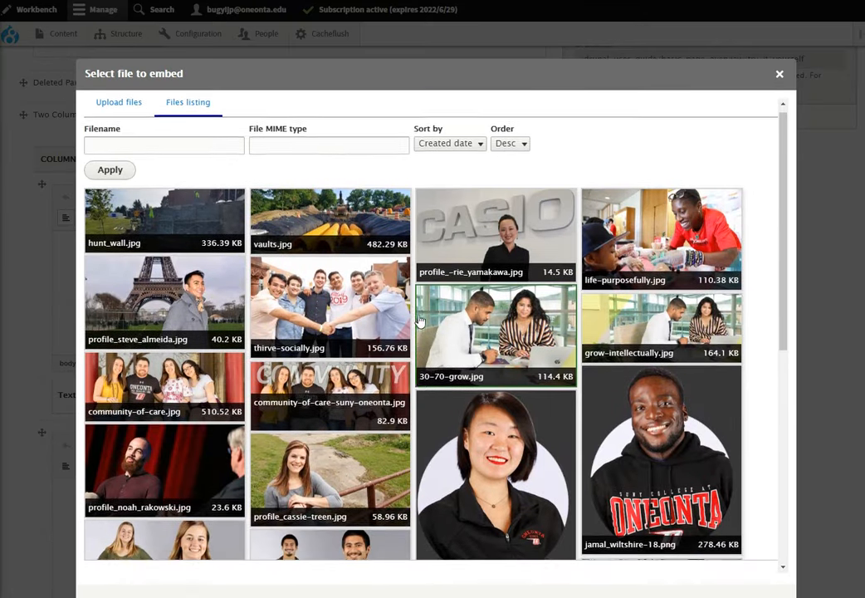
scroll(504, 355, down, 2)
click(504, 355)
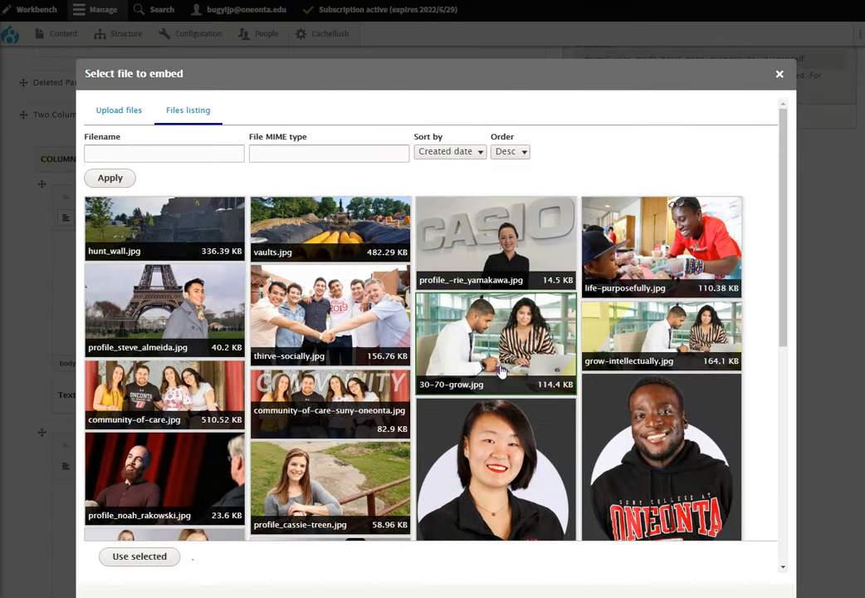
click(143, 534)
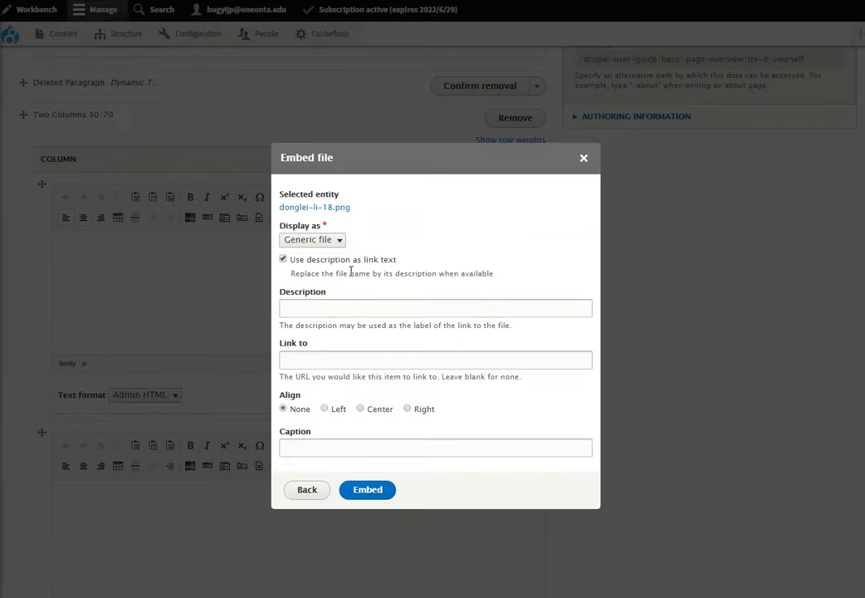
Embed the portrait displayed as Image in the Large (480×480) style with the alternate text "Student".
click(339, 240)
click(329, 271)
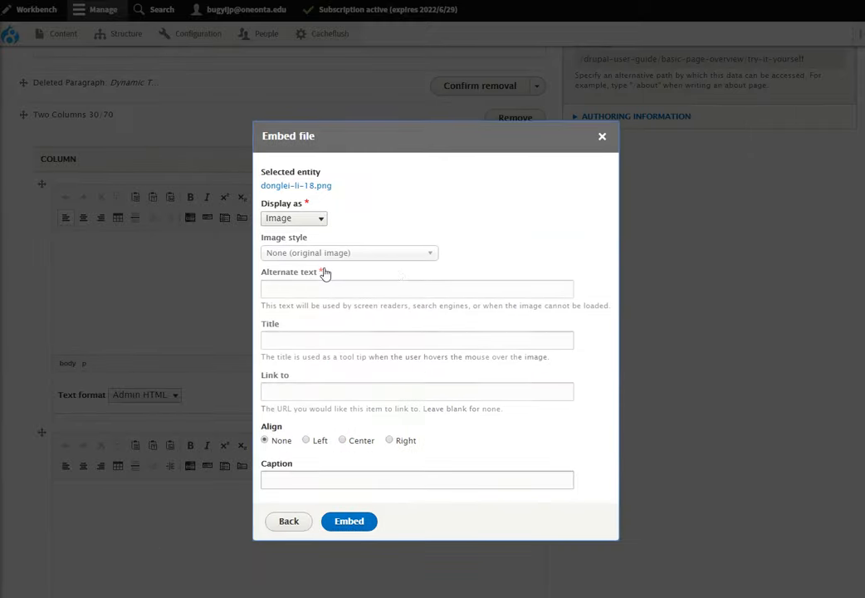
click(398, 255)
click(365, 397)
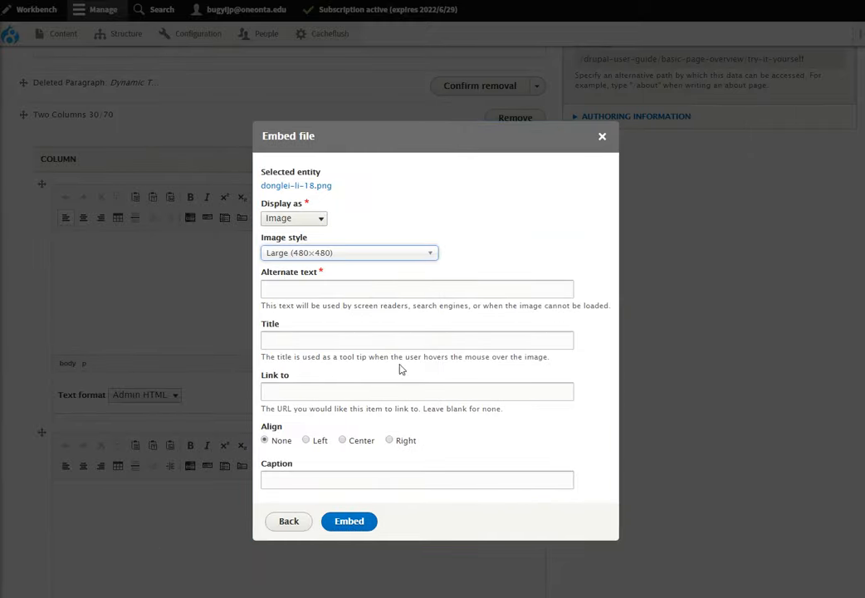
click(339, 341)
click(332, 287)
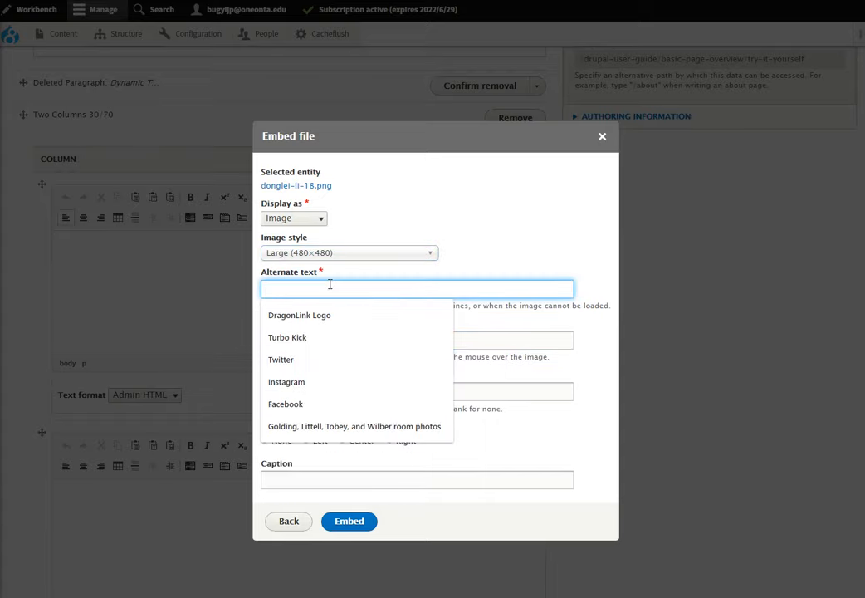
text(Student)
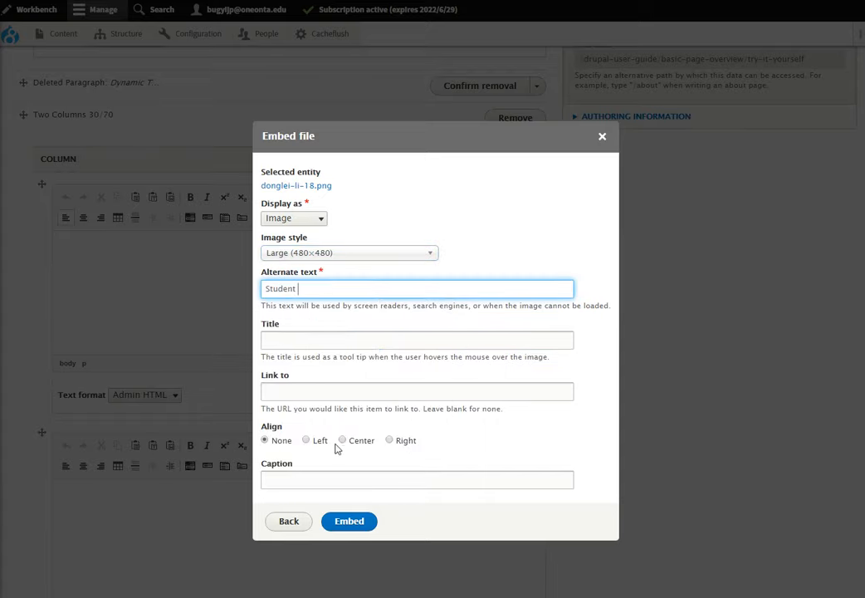
click(362, 520)
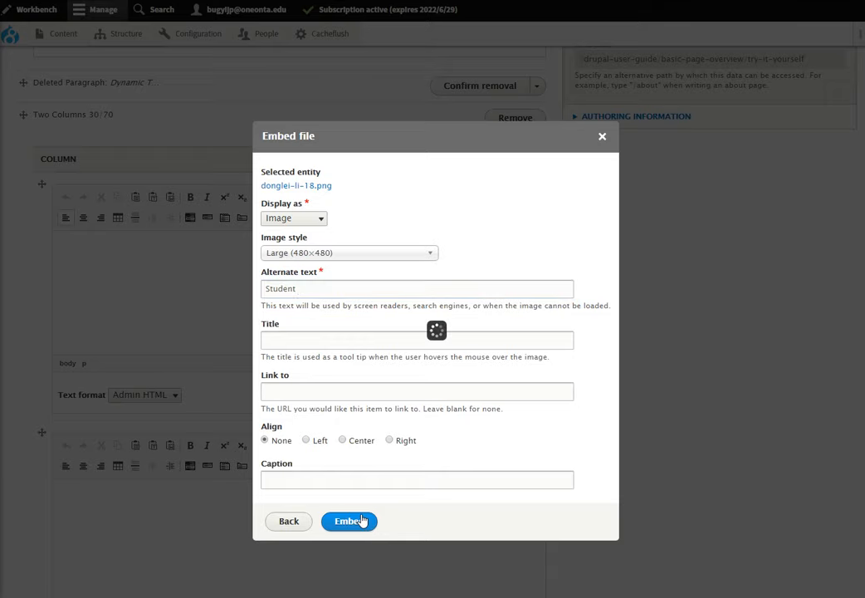
Enter "Text info about student" in the second column of the 30/70 paragraph.
scroll(276, 383, down, 2)
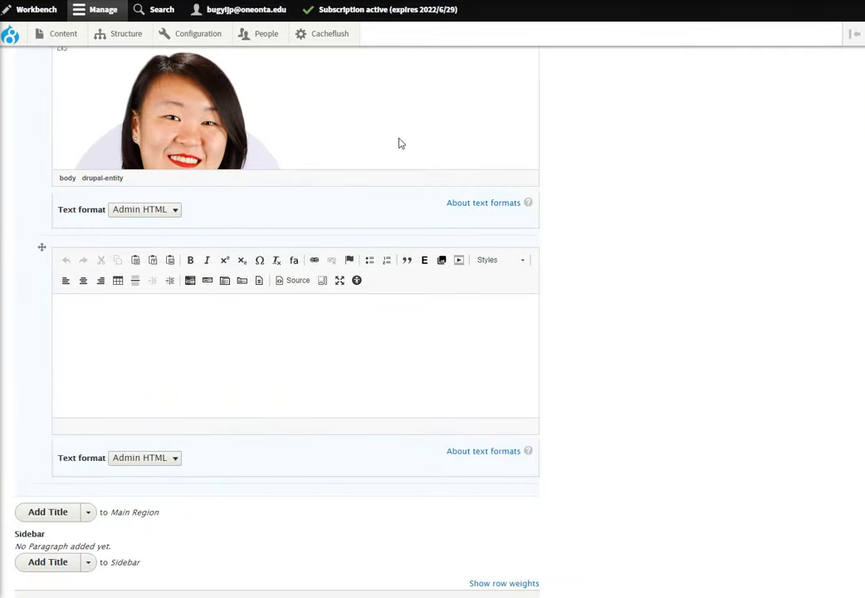
click(359, 352)
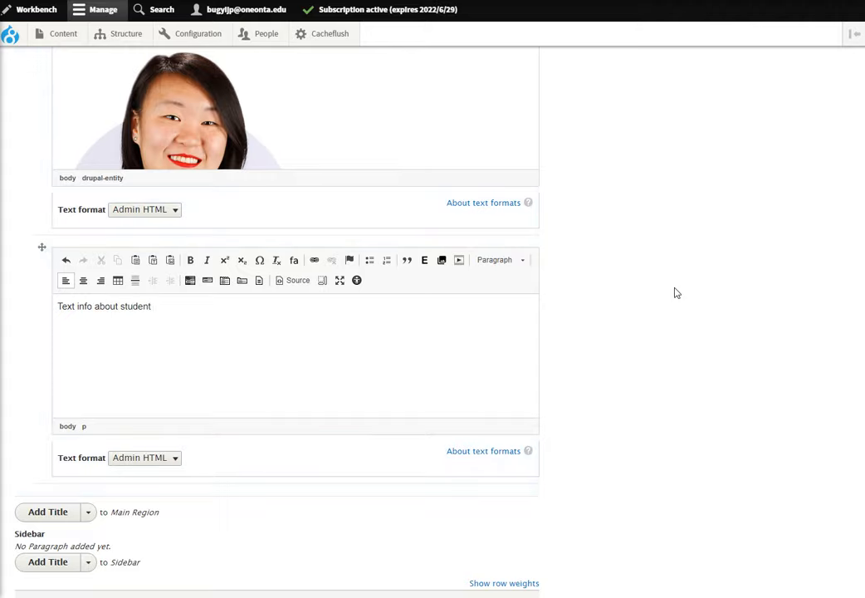
Add a Two Columns 70/30 paragraph to the main region below the 30/70 columns.
click(86, 512)
scroll(86, 531, down, 3)
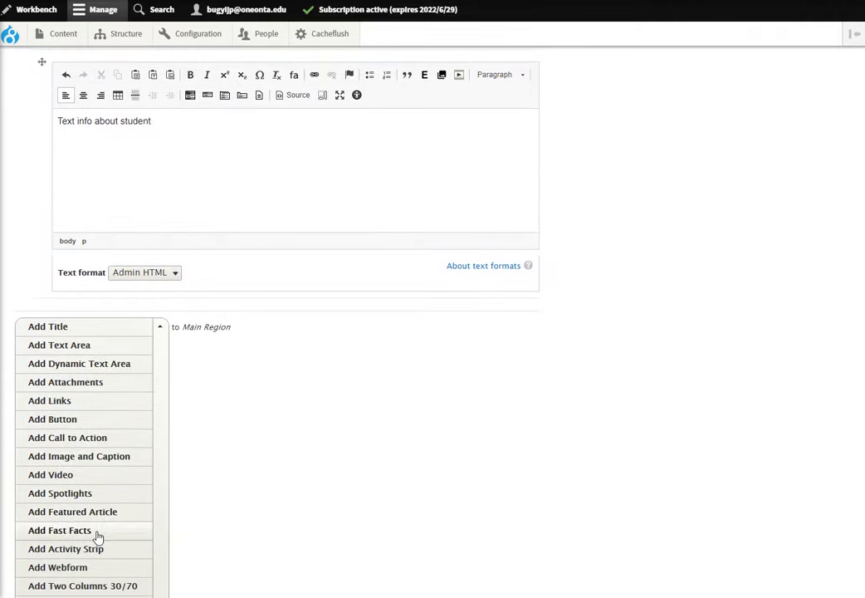
click(116, 544)
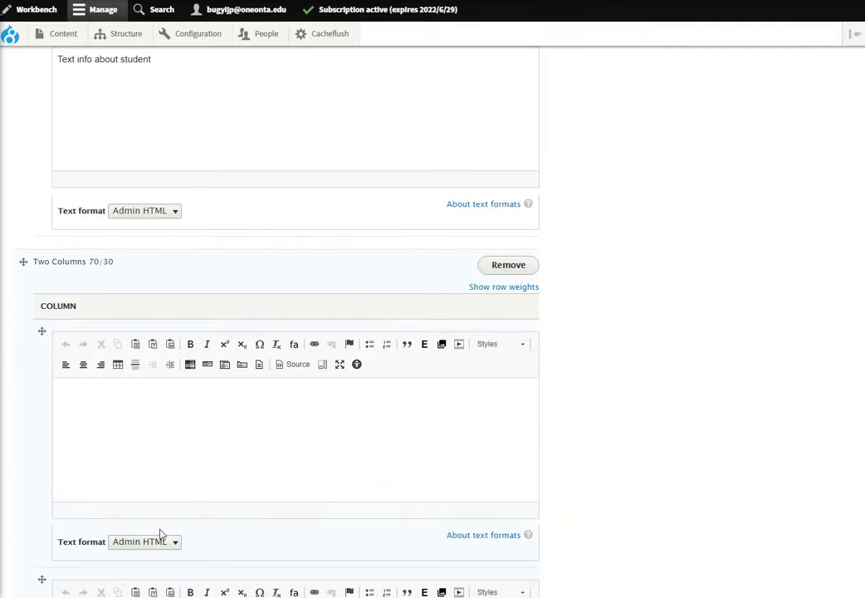
Enter "Text 70%" in the first column of the 70/30 paragraph.
scroll(277, 430, up, 5)
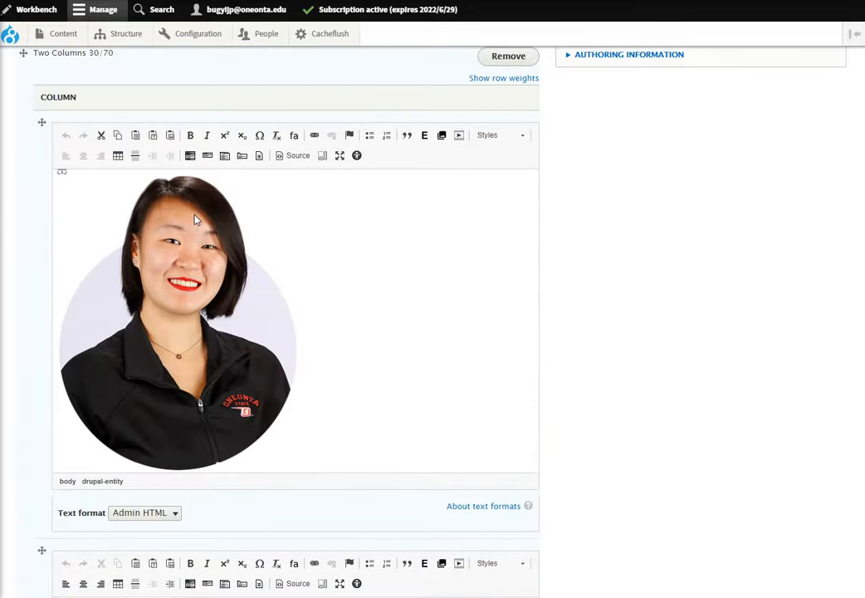
scroll(253, 349, down, 10)
click(234, 240)
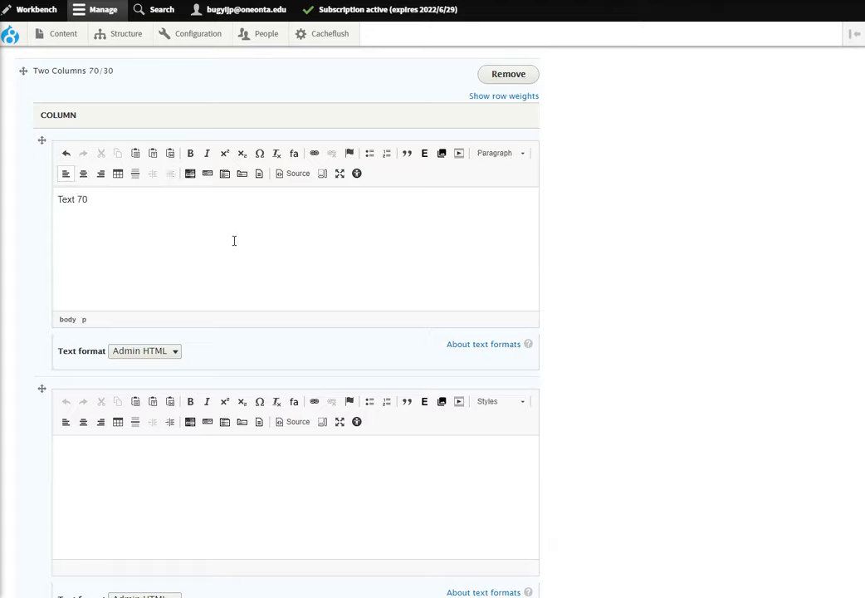
Choose the existing portrait of the student in the black Oneonta hoodie for embedding in the second 70/30 column.
click(155, 502)
click(443, 404)
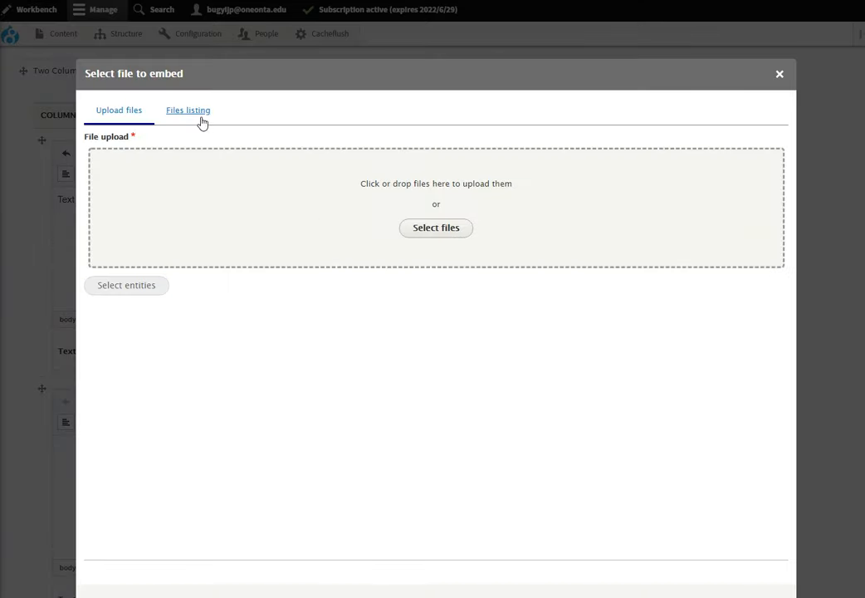
click(189, 111)
double_click(684, 424)
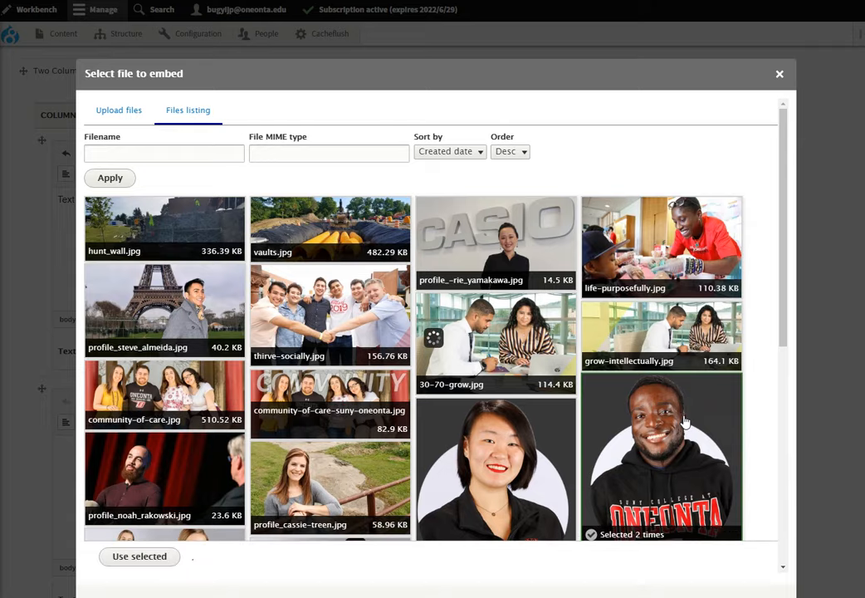
click(297, 509)
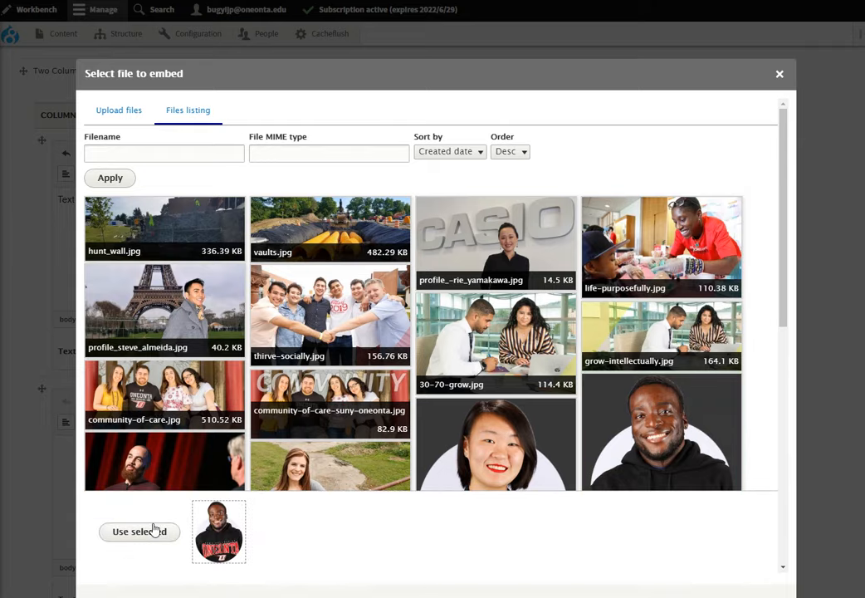
click(139, 532)
Embed the selected student portrait as an image with alternate text "Student" and the image style Large (480×480).
click(314, 240)
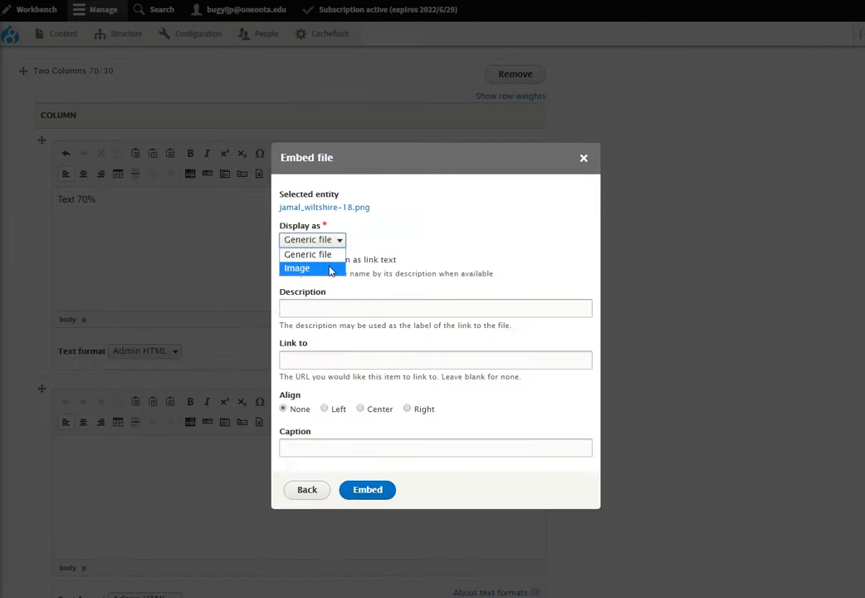
click(331, 271)
click(316, 286)
text(St)
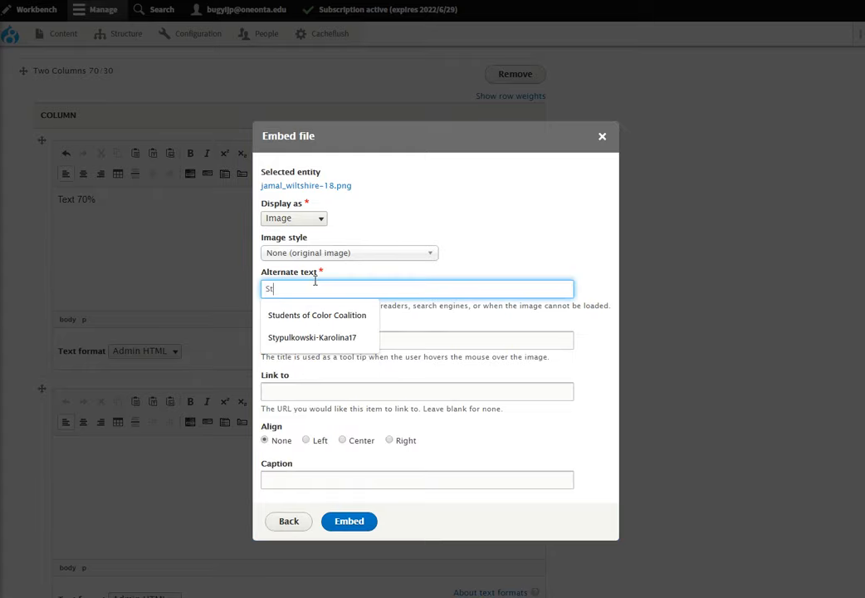
text(udent)
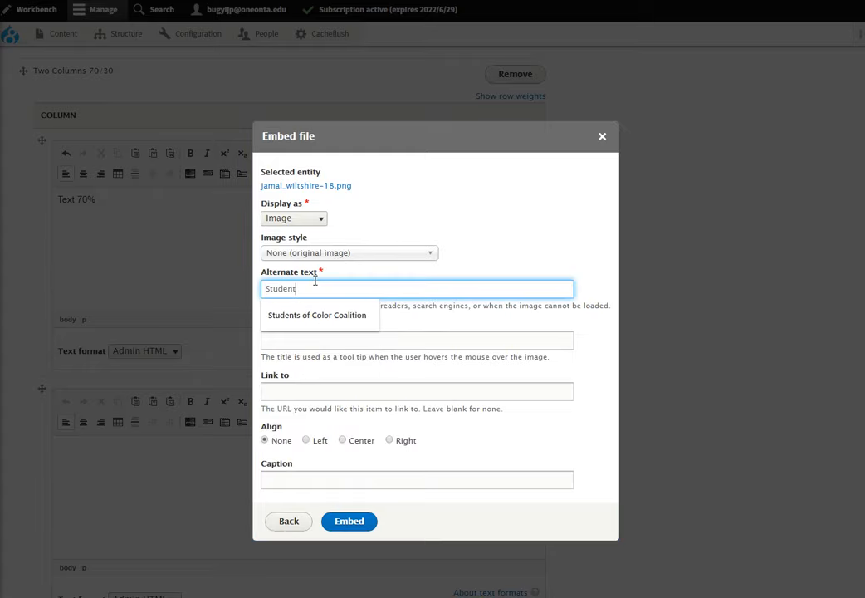
click(350, 254)
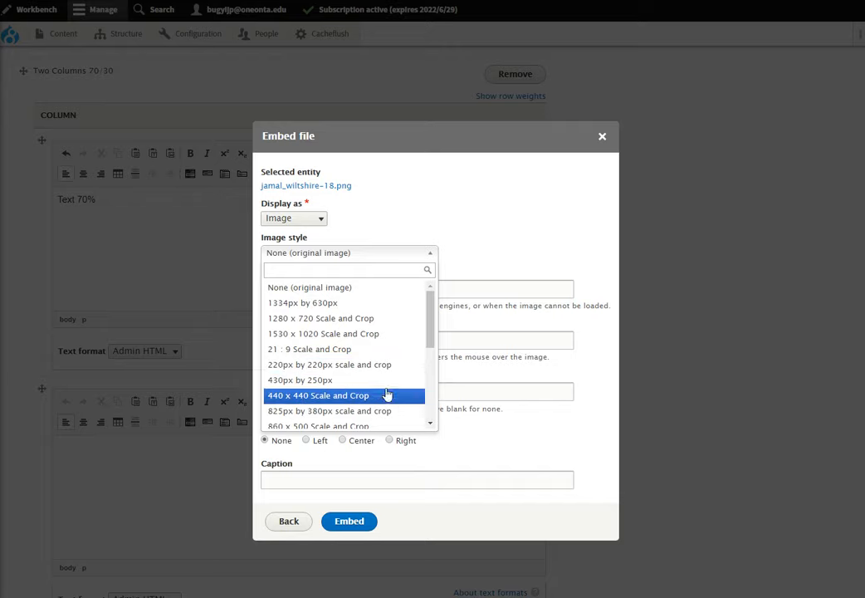
scroll(381, 369, down, 2)
click(356, 409)
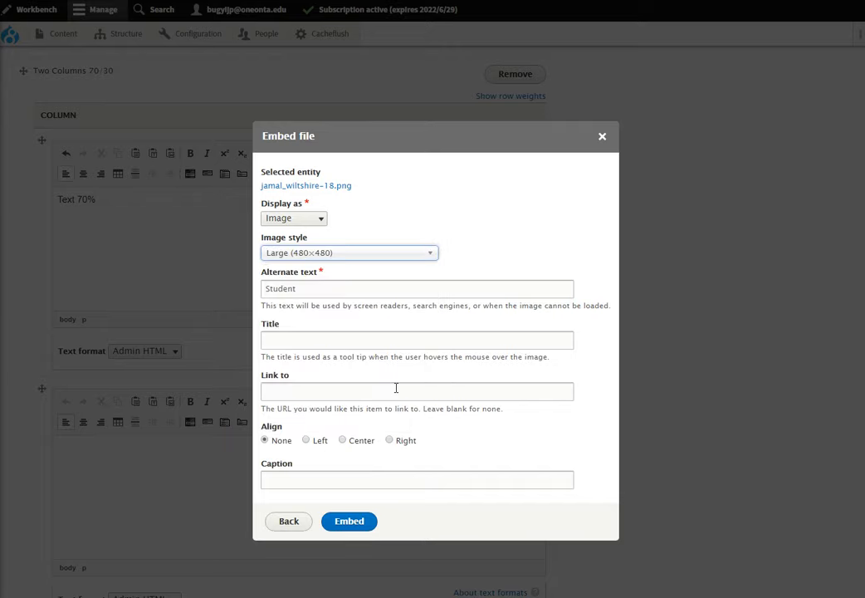
click(349, 521)
Add a Four Columns paragraph to the main region below the 70/30 columns.
scroll(372, 446, down, 10)
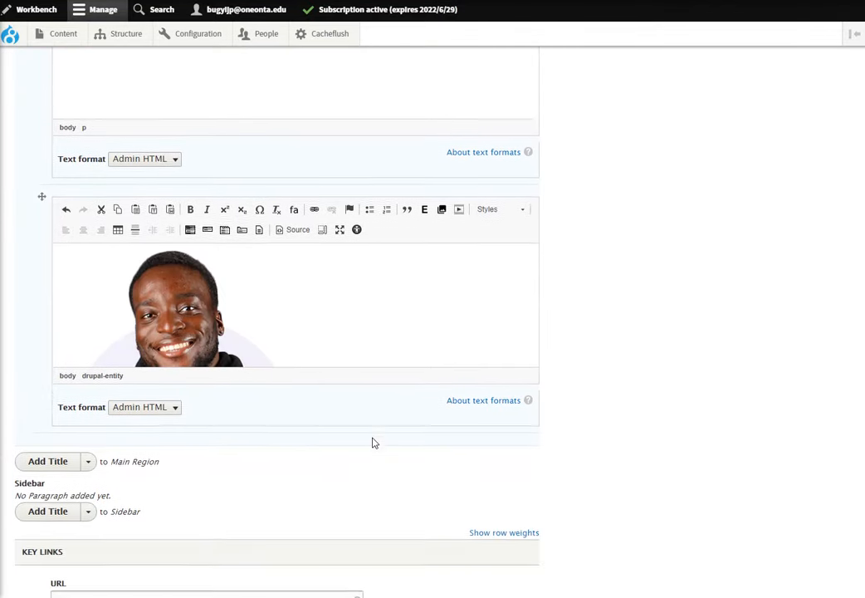
click(86, 283)
scroll(94, 302, down, 3)
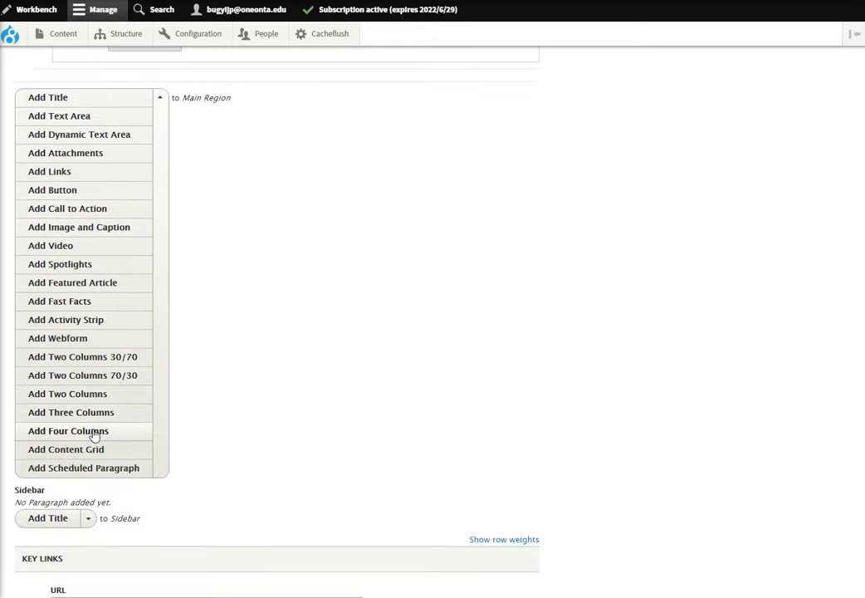
click(94, 433)
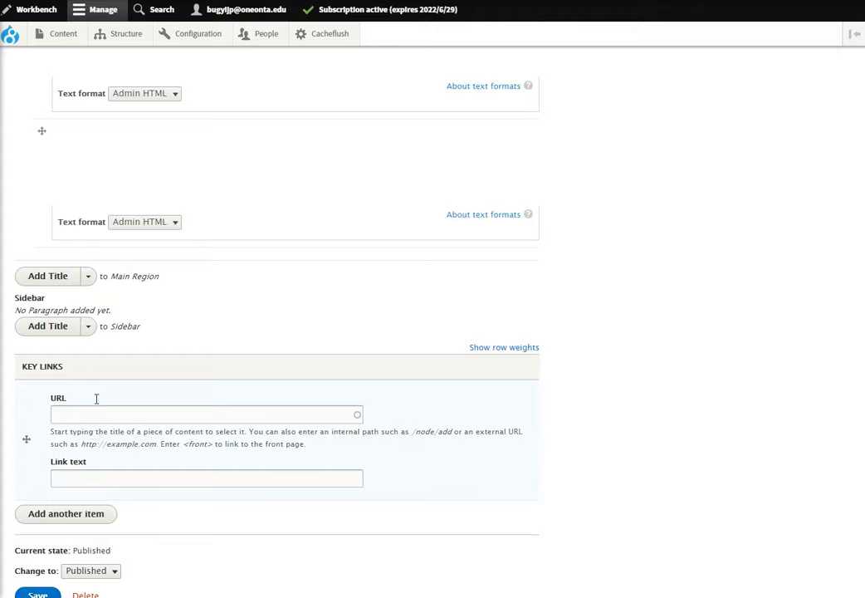
Enter "heading" and "text" on separate lines in the first of the four columns, and format "heading" as Heading 2.
scroll(155, 252, up, 7)
click(160, 390)
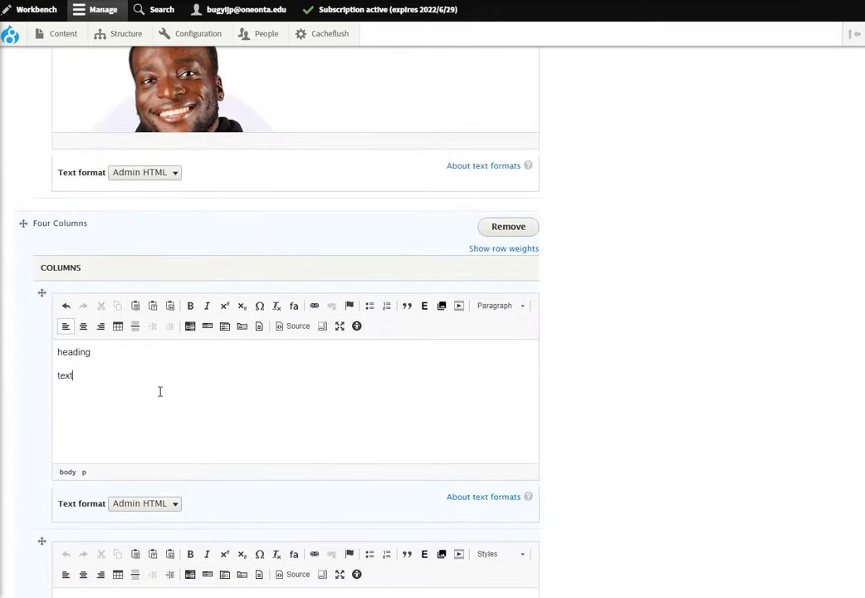
drag(161, 365, 23, 343)
click(500, 306)
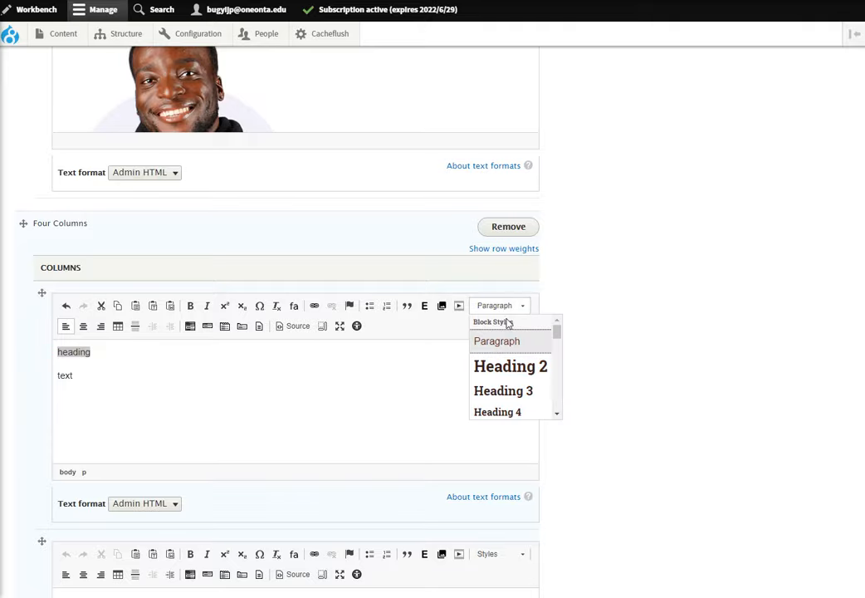
click(507, 365)
Copy the first column's heading and text into the other three columns of the Four Columns paragraph.
click(242, 416)
key(ctrl+a)
key(ctrl+c)
scroll(233, 408, down, 3)
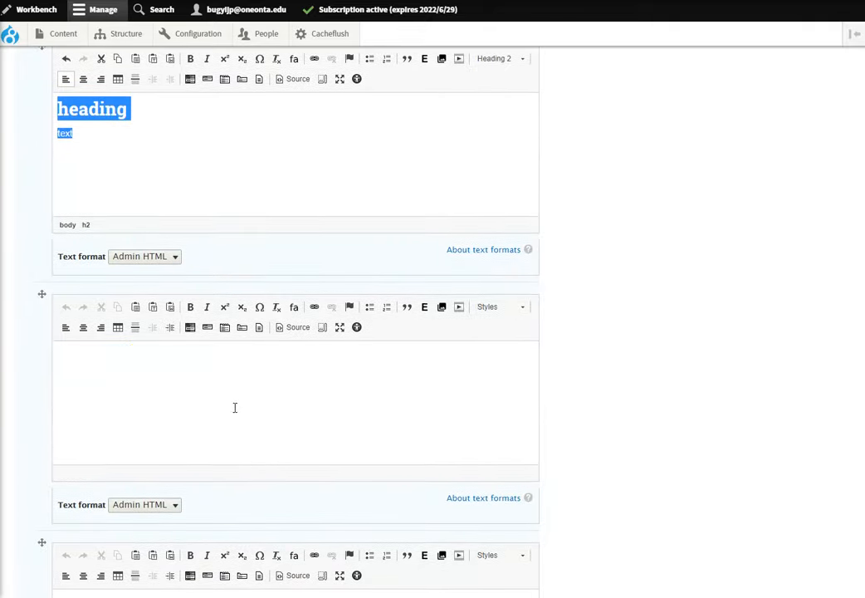
click(239, 380)
key(ctrl+v)
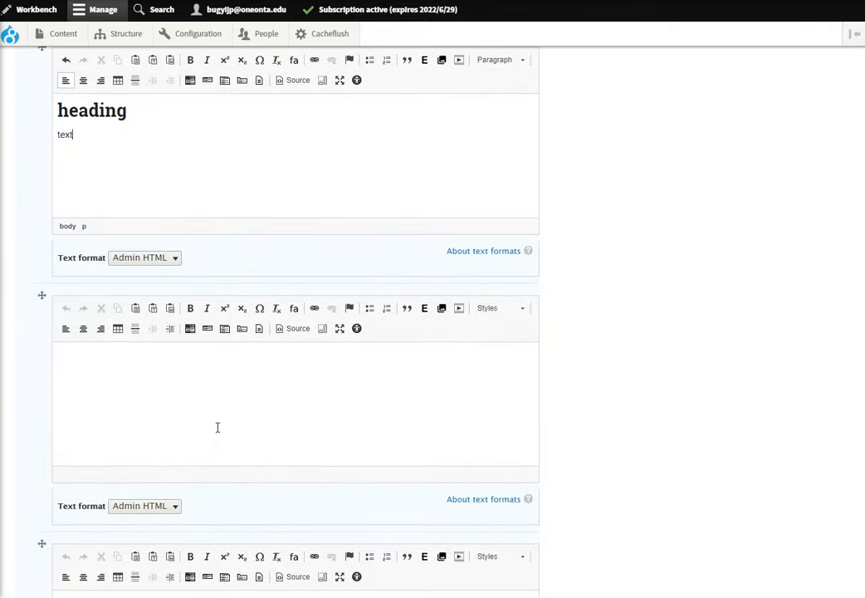
key(ctrl+v)
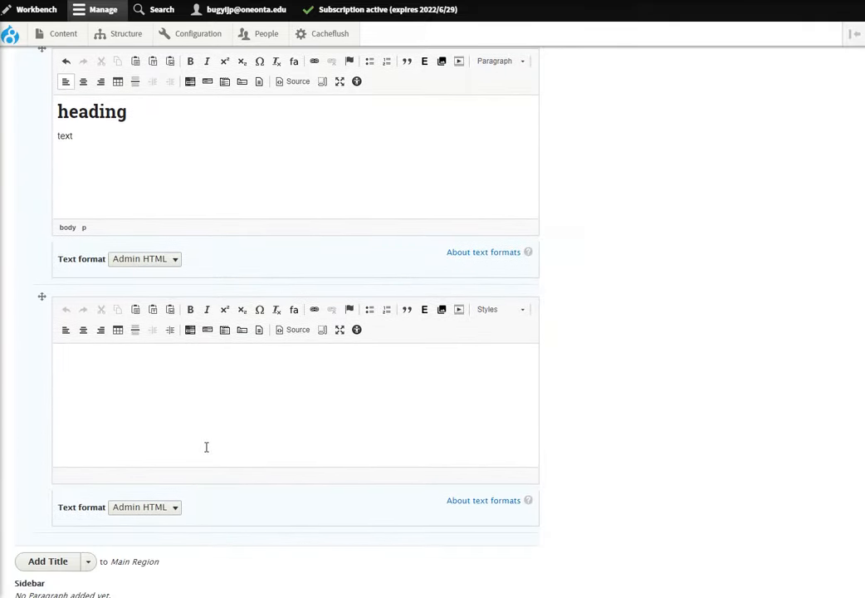
key(ctrl+v)
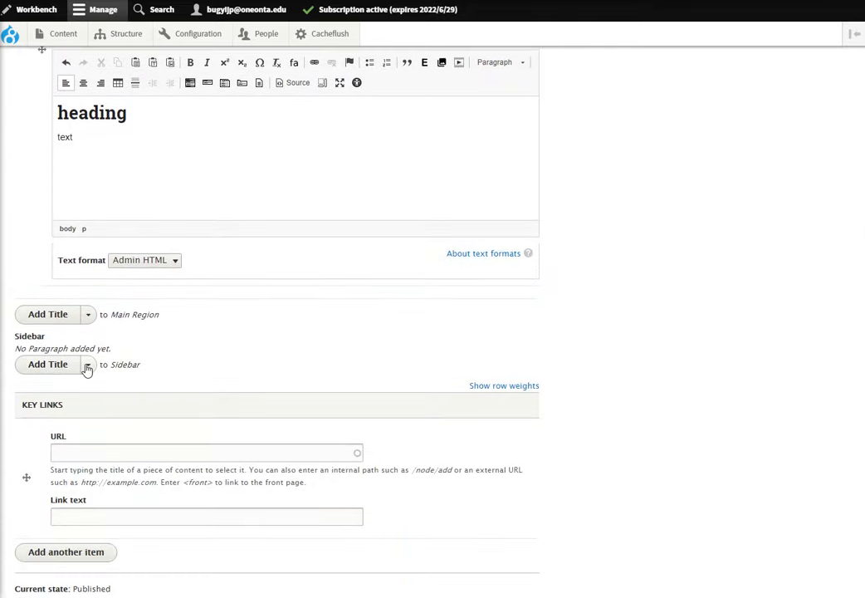
Add a Dynamic Text Area to the sidebar and set its dynamic text to Contact Division of College Advancement.
click(87, 366)
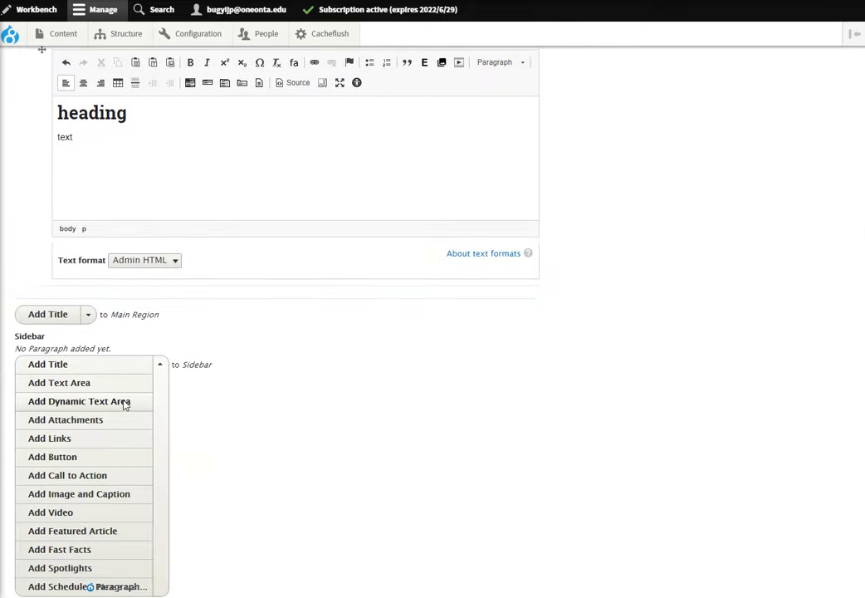
click(124, 402)
click(381, 426)
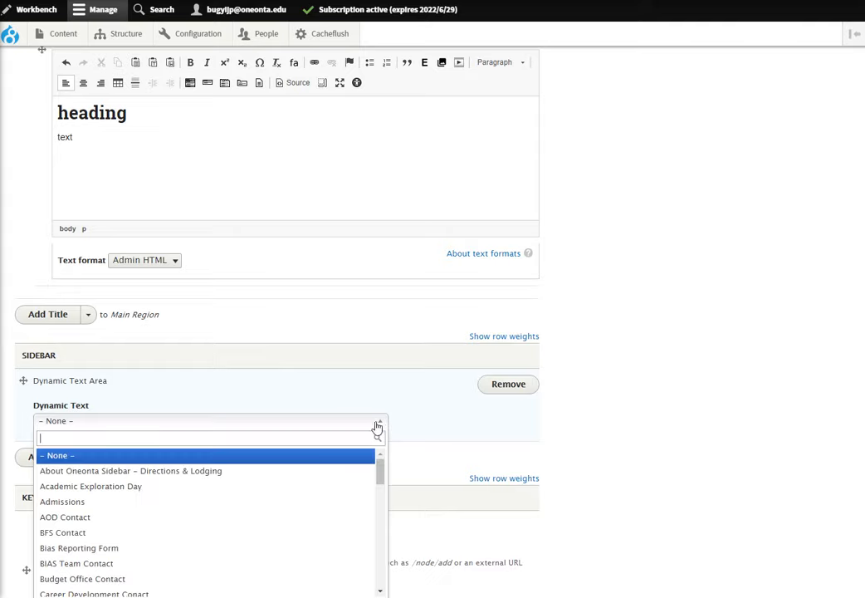
scroll(303, 477, down, 3)
scroll(302, 478, down, 3)
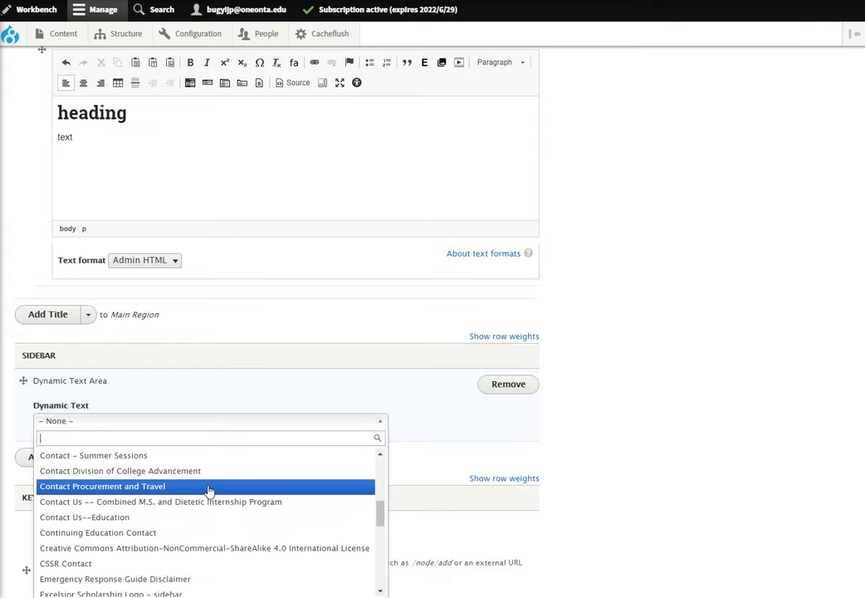
click(195, 470)
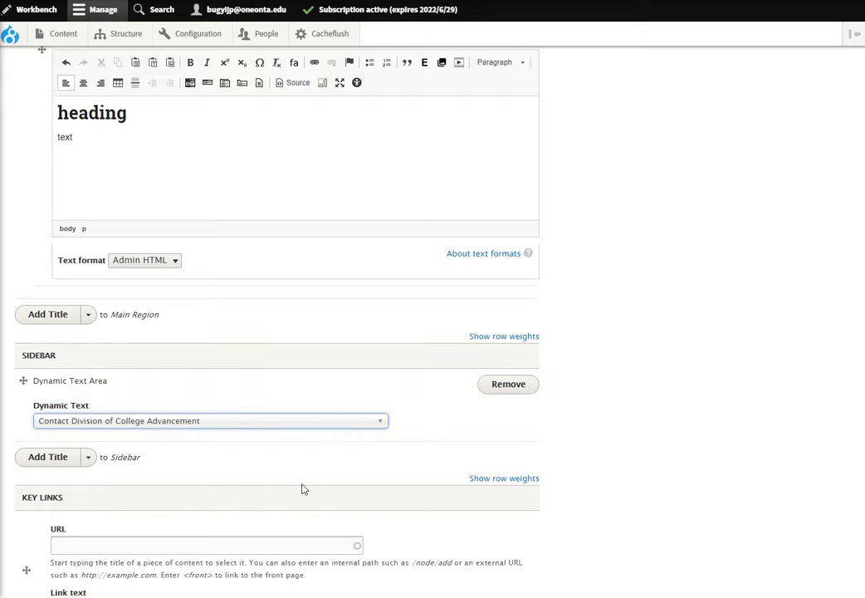
Save the page with its moderation state kept at Published.
click(721, 376)
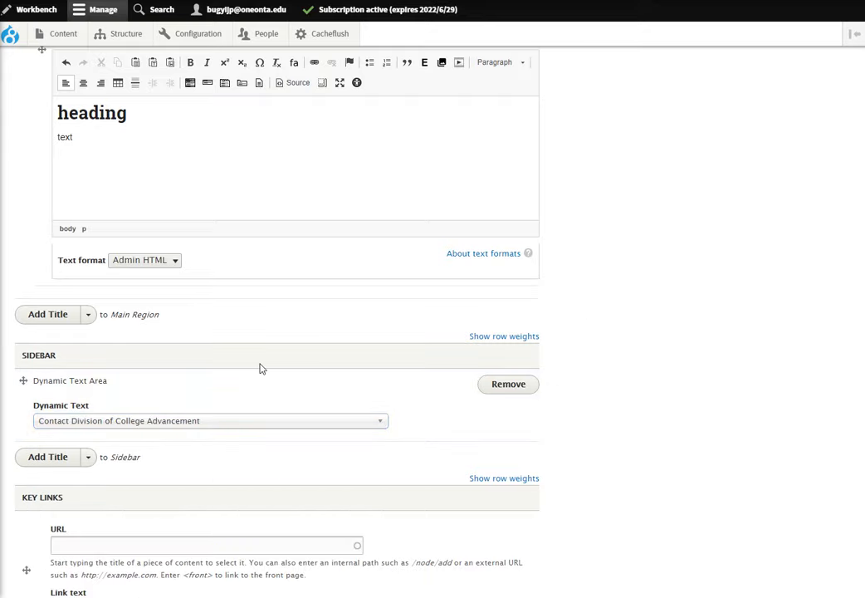
scroll(260, 369, down, 3)
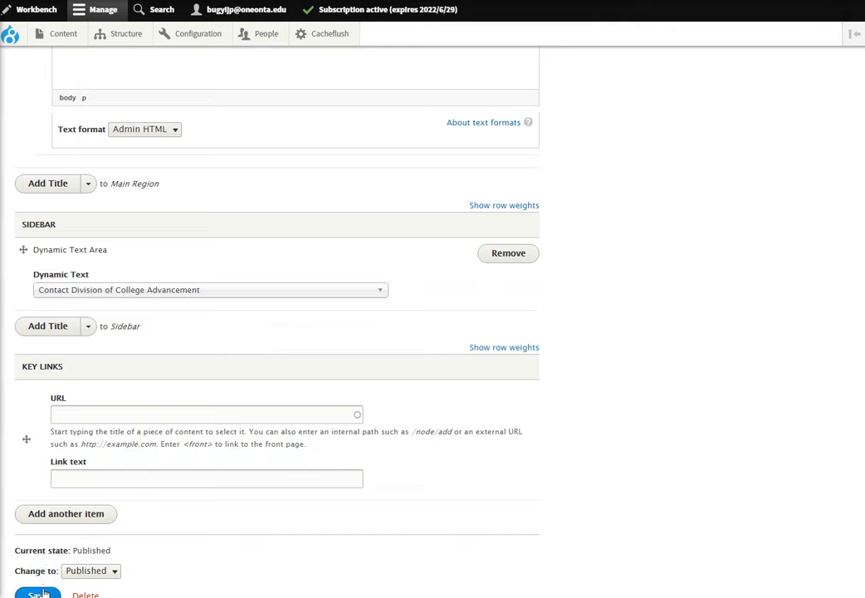
click(44, 593)
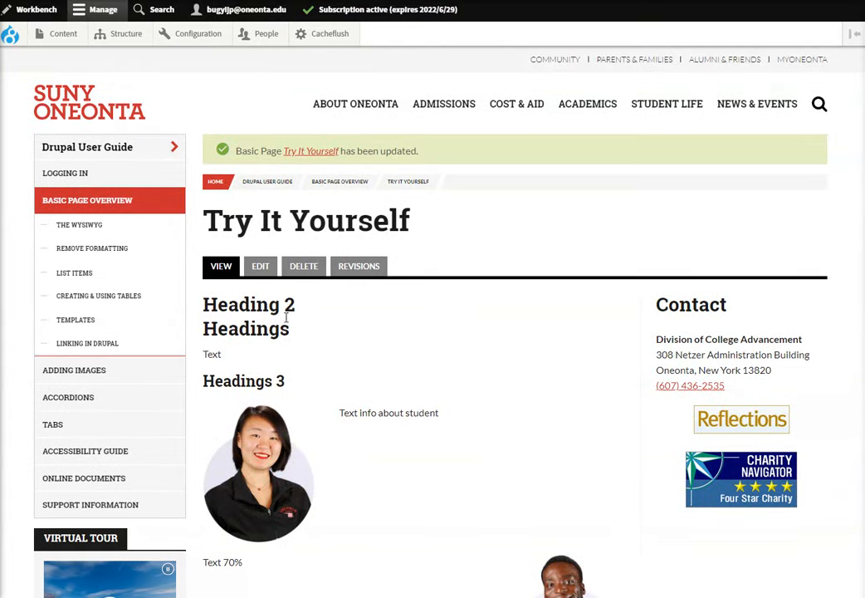
Examine the saved page's sidebar contact block, the 30/70 and 70/30 sections, and the layout of the four heading columns.
drag(679, 305, 729, 342)
click(789, 354)
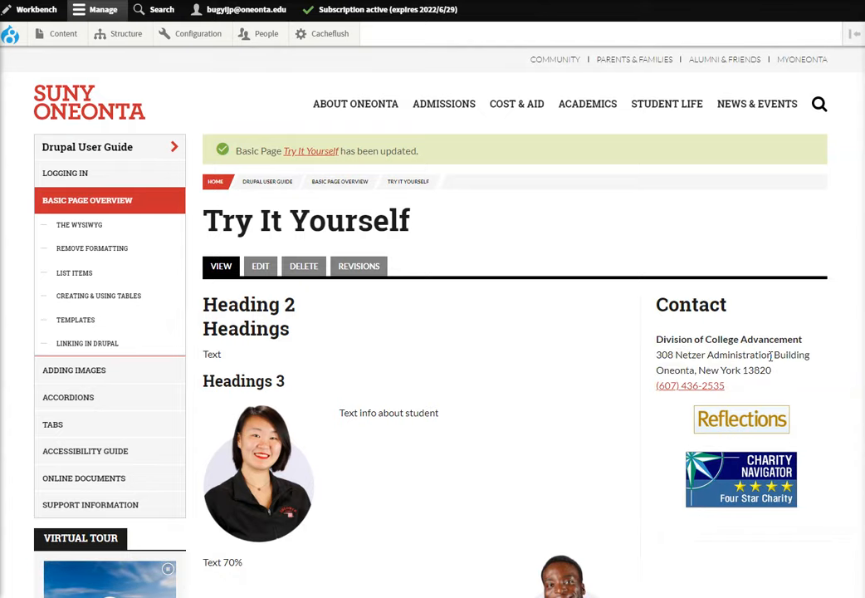
scroll(533, 404, down, 2)
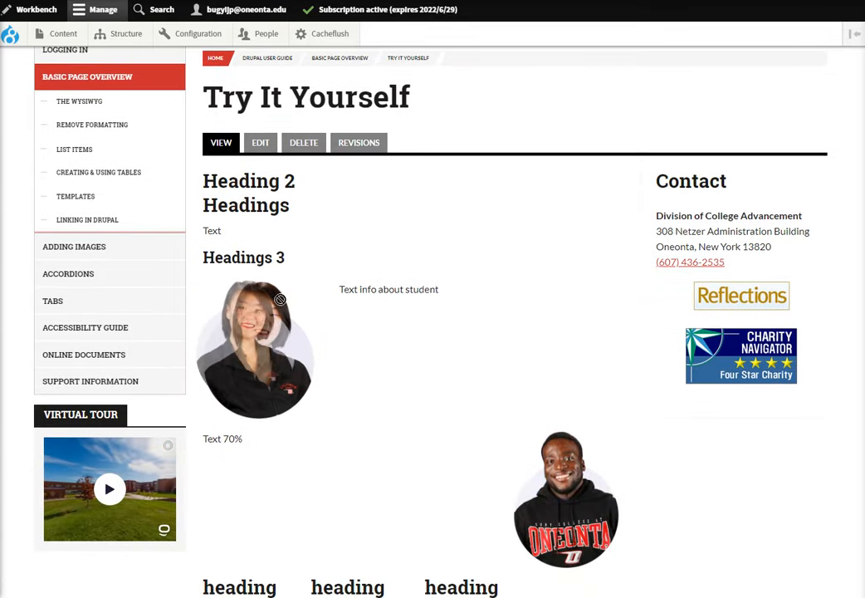
drag(362, 288, 571, 326)
scroll(567, 330, down, 3)
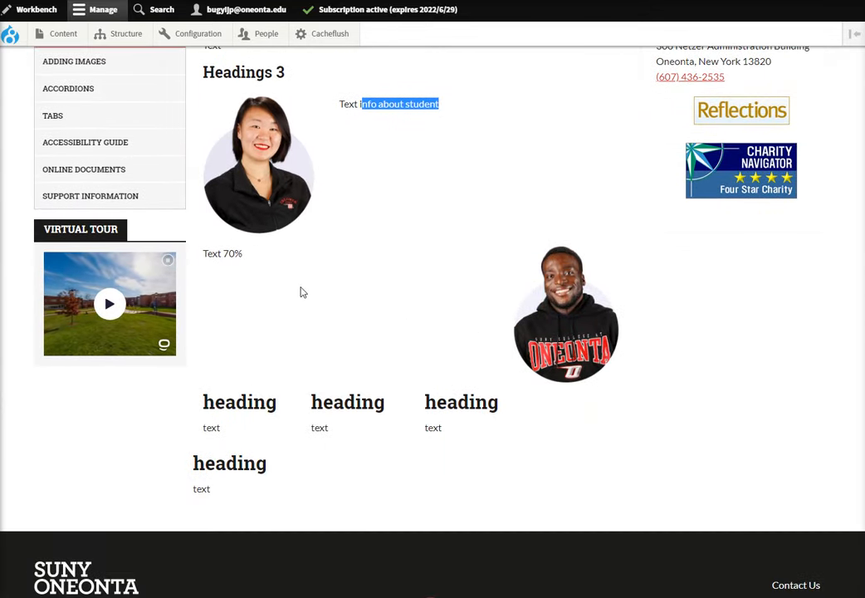
drag(243, 254, 220, 255)
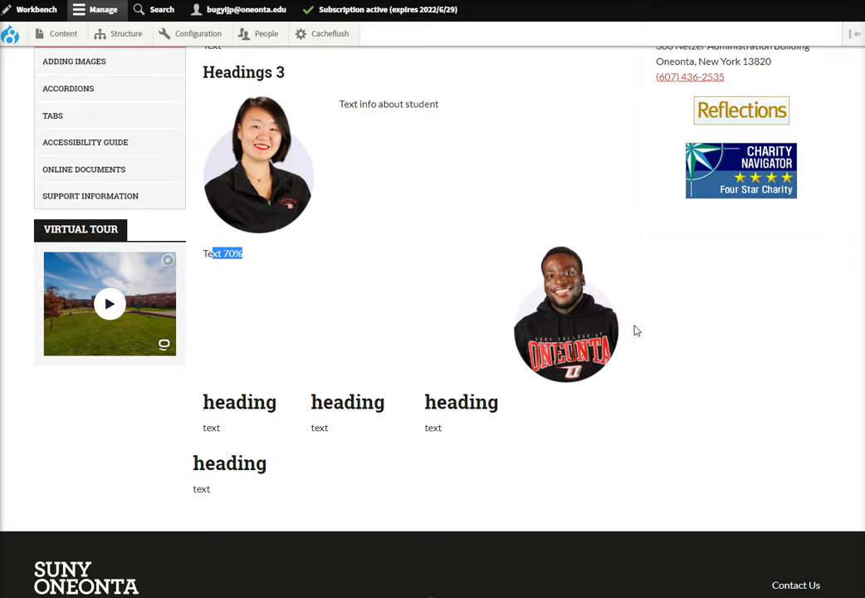
drag(234, 422, 528, 382)
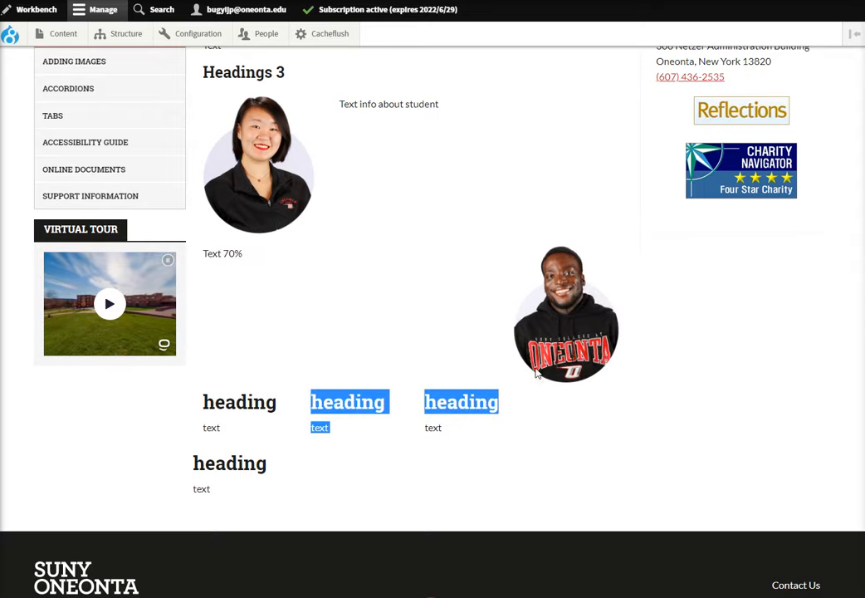
drag(218, 400, 506, 405)
drag(206, 464, 408, 487)
click(405, 474)
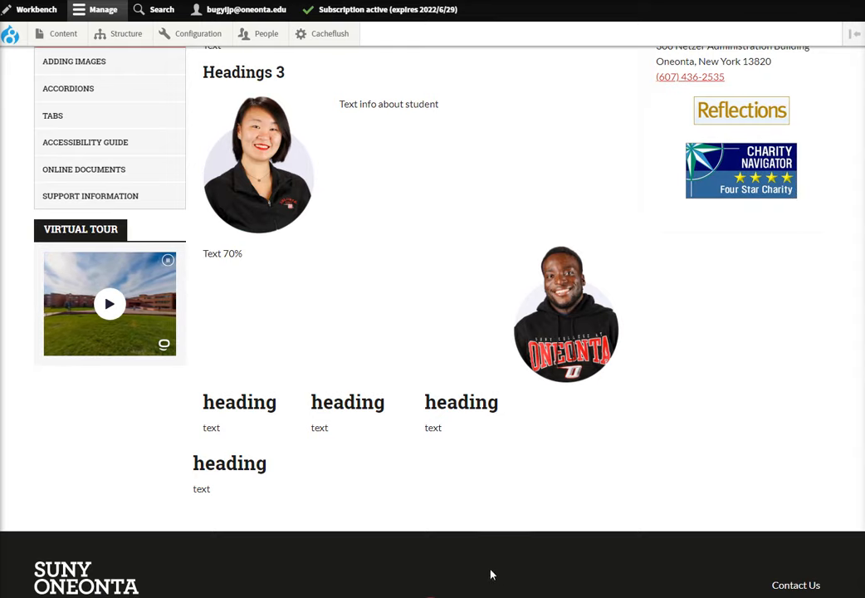
drag(298, 467, 329, 470)
click(315, 471)
scroll(322, 477, up, 3)
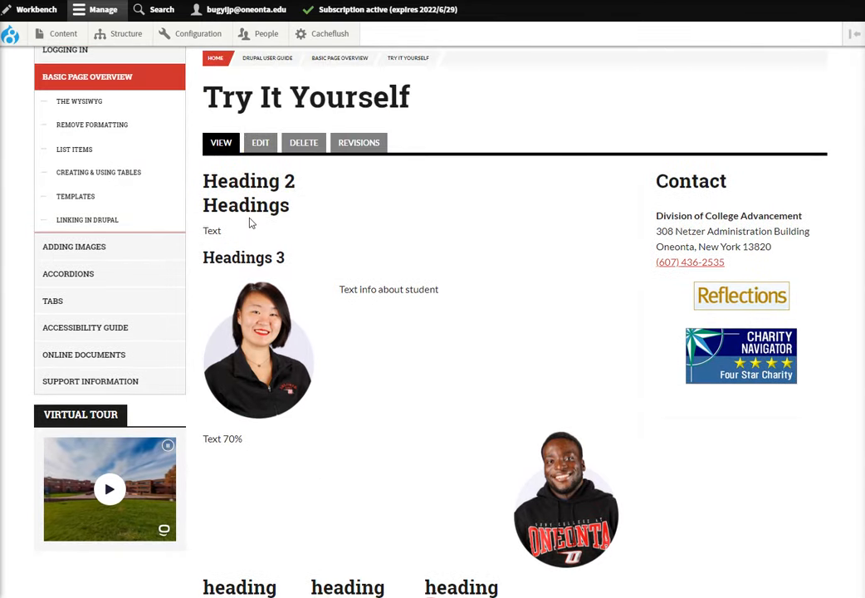
Reopen the page for editing and remove the Two Columns 70/30 paragraph from the main region.
click(260, 144)
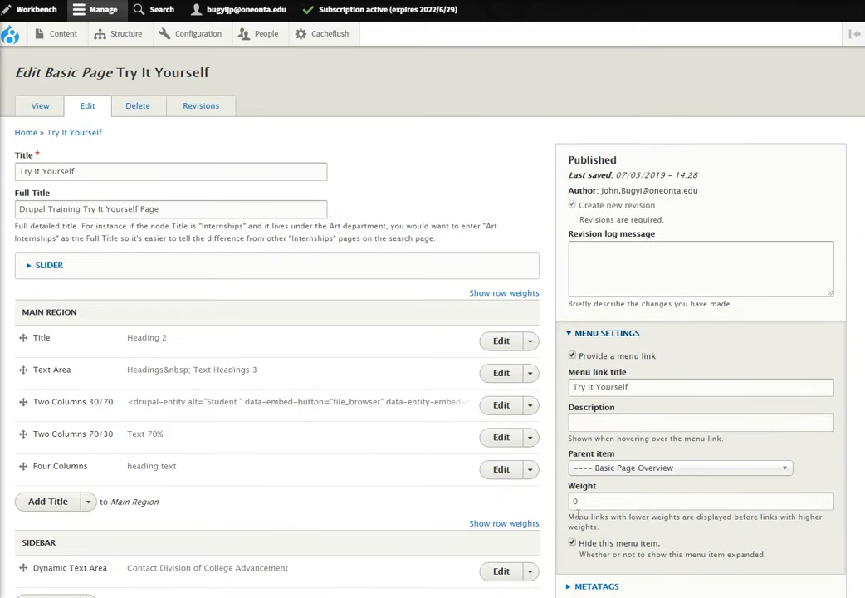
click(529, 437)
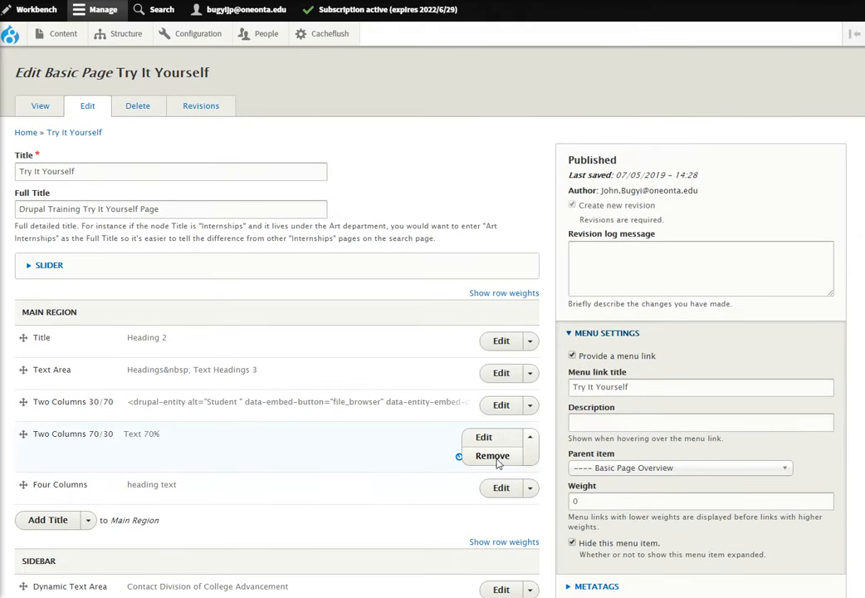
click(492, 456)
click(512, 437)
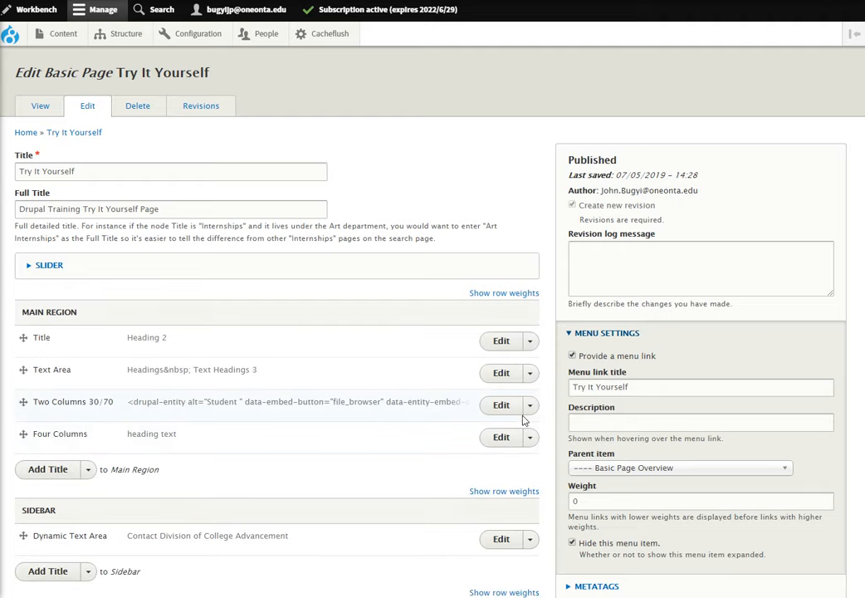
Remove the Two Columns 30/70 paragraph from the main region.
click(529, 404)
click(498, 424)
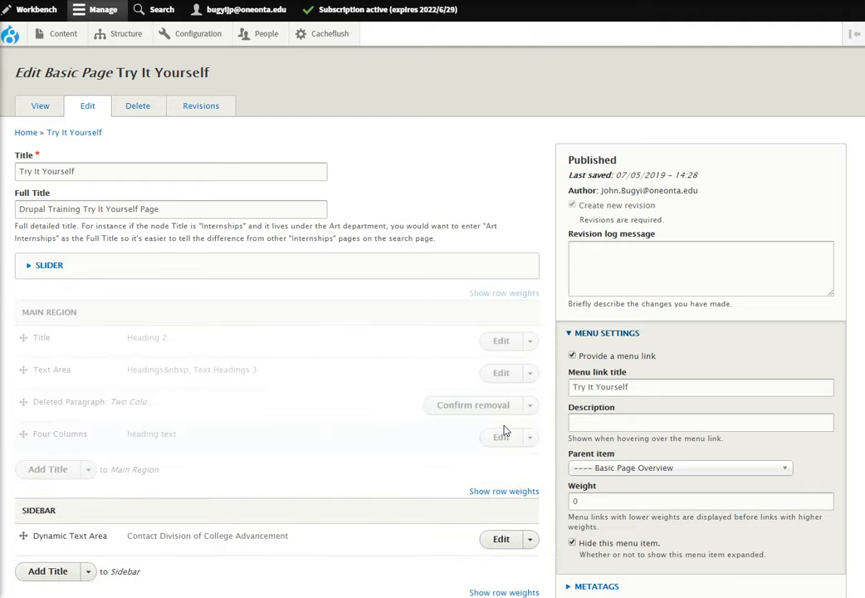
click(506, 410)
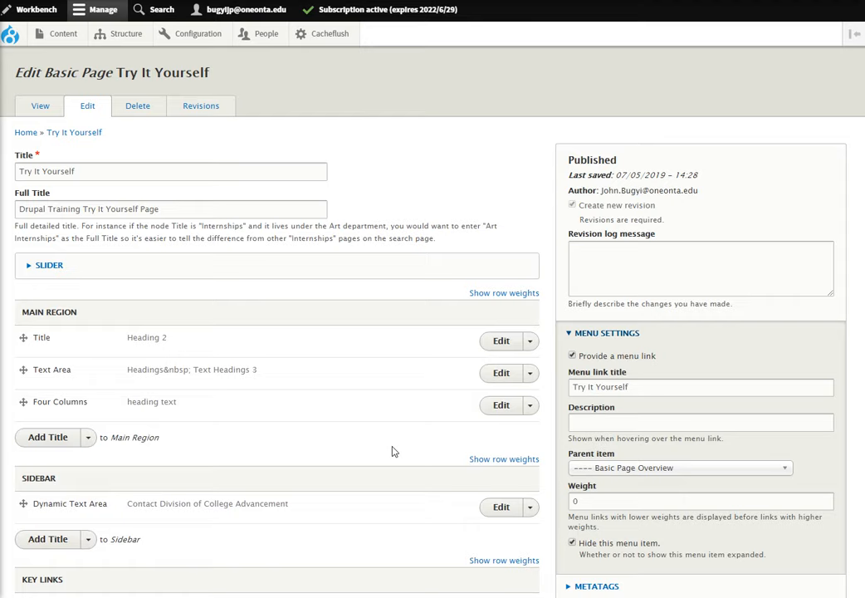
Save the page and review its main region and sidebar on the published view.
scroll(392, 449, down, 3)
click(38, 594)
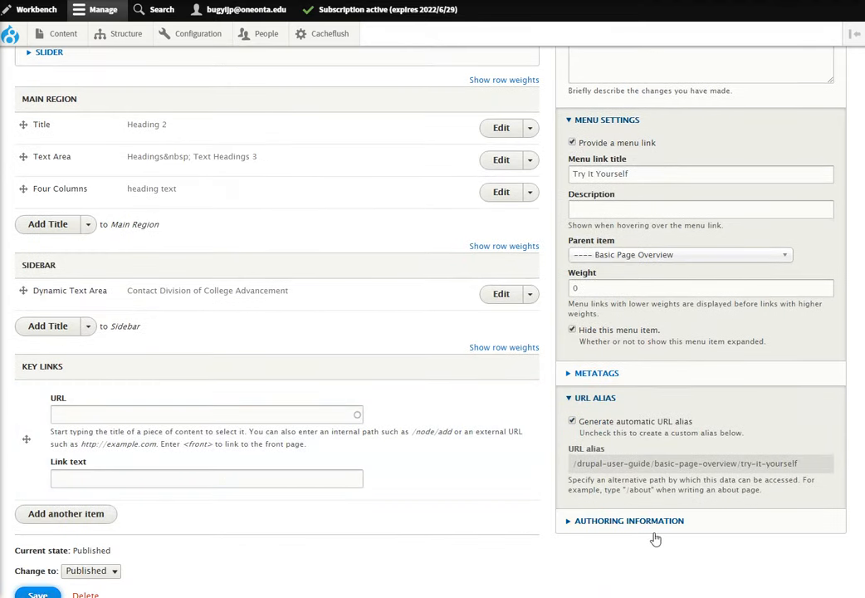
scroll(623, 540, down, 2)
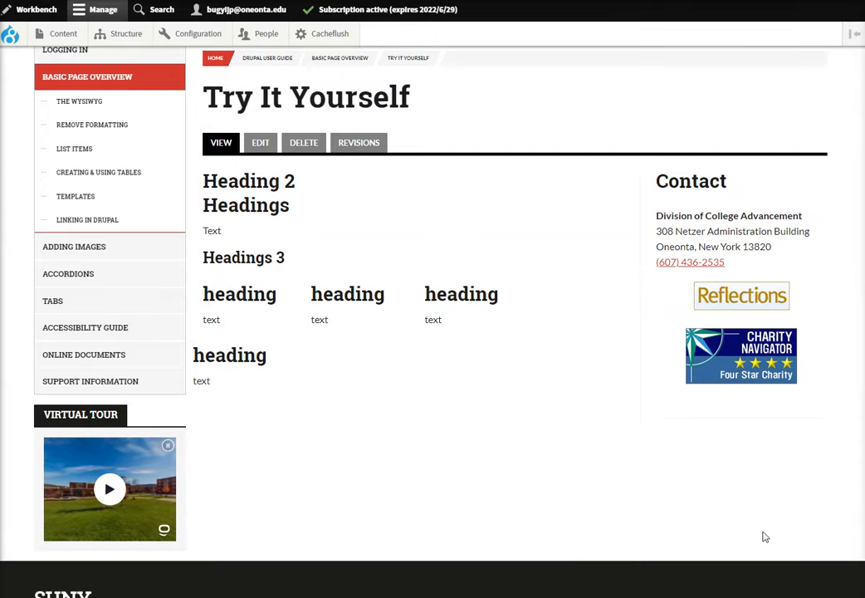
scroll(641, 431, up, 1)
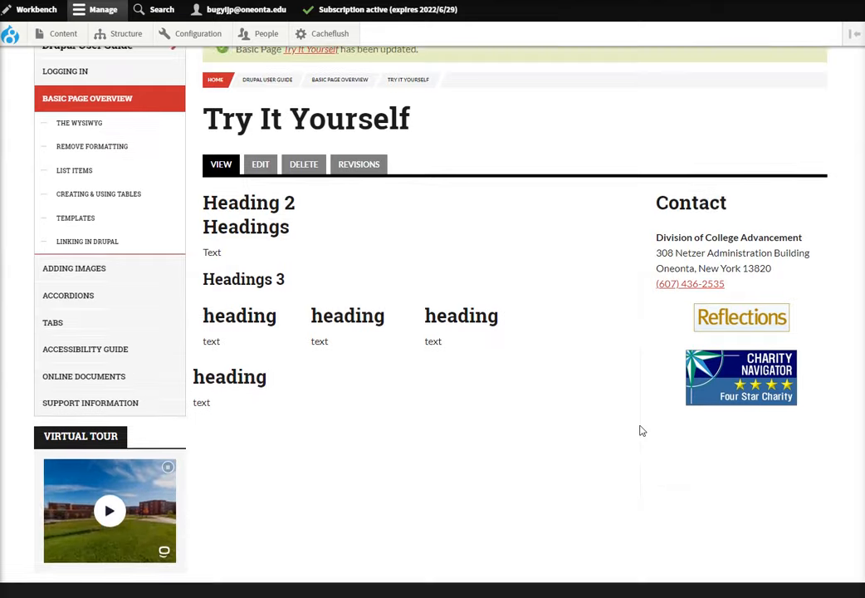
scroll(642, 431, down, 1)
scroll(641, 432, up, 3)
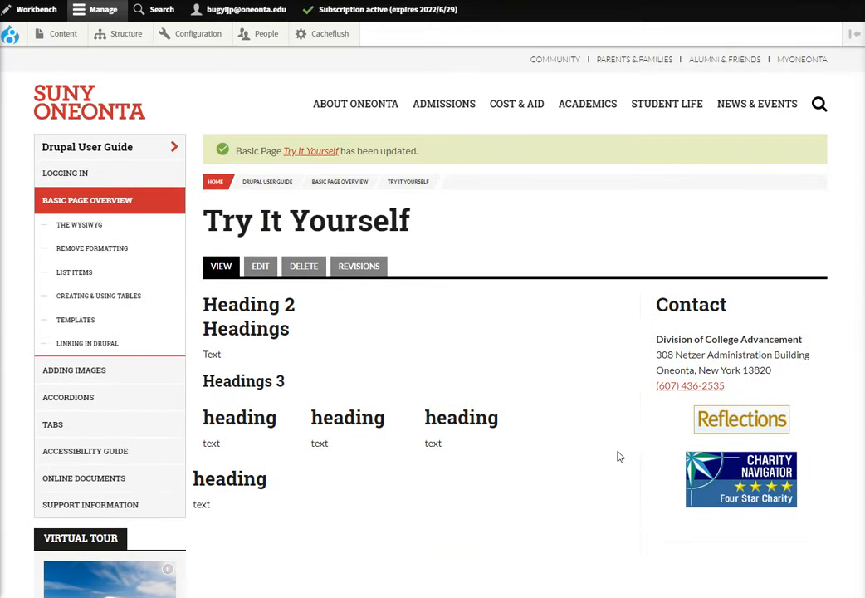